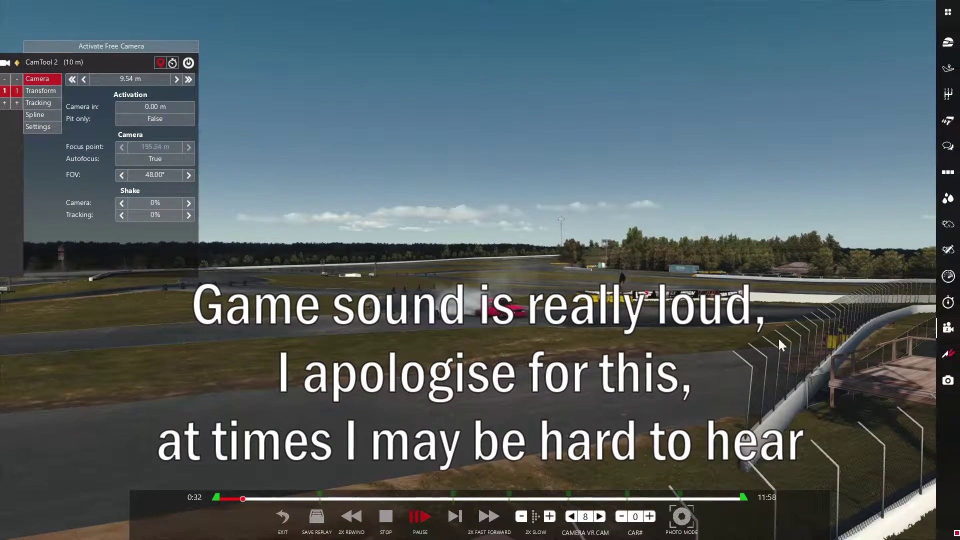
# Step forward through the trackside replay cameras up to VR CAM 16.
pyautogui.click(601, 519)
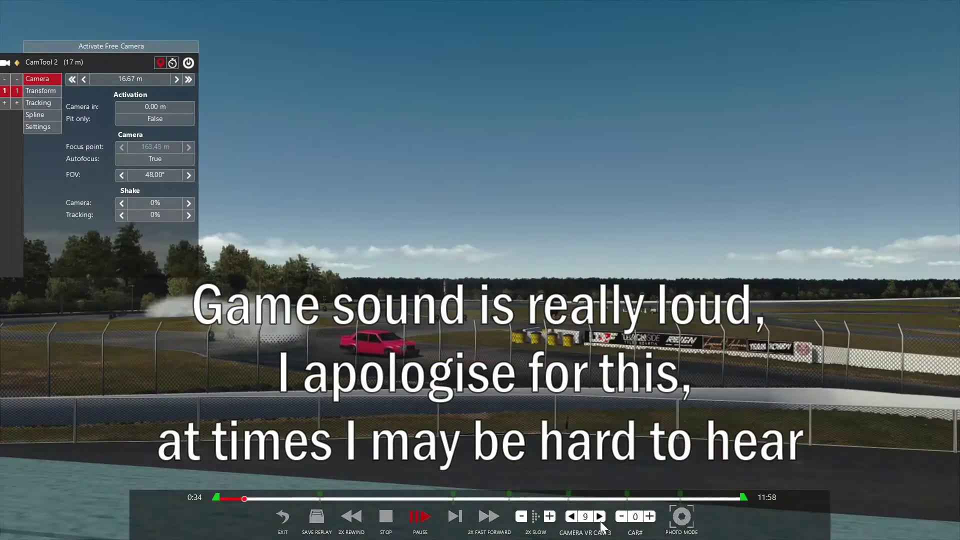
pyautogui.click(601, 519)
pyautogui.click(601, 519)
pyautogui.click(601, 519)
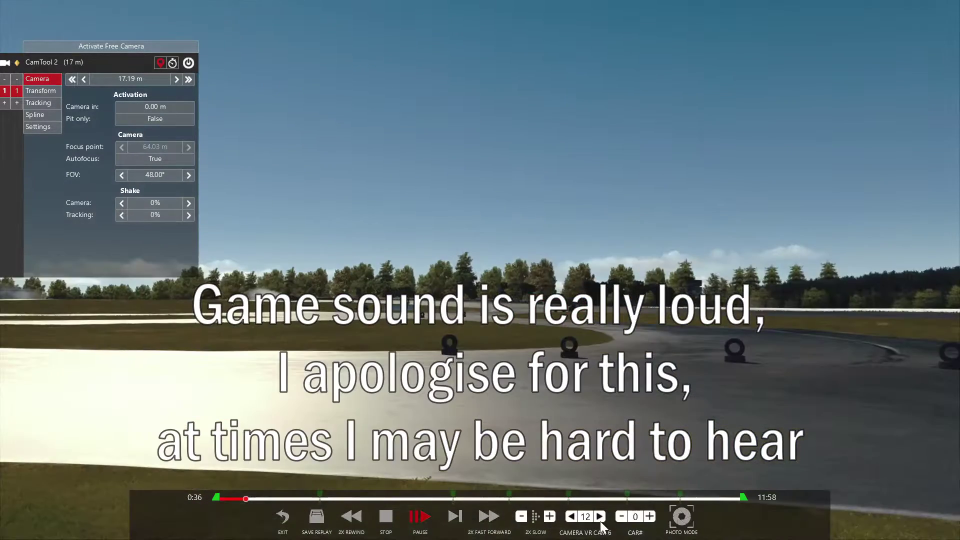
pyautogui.click(601, 520)
pyautogui.click(601, 519)
pyautogui.click(600, 519)
pyautogui.click(600, 519)
pyautogui.click(601, 519)
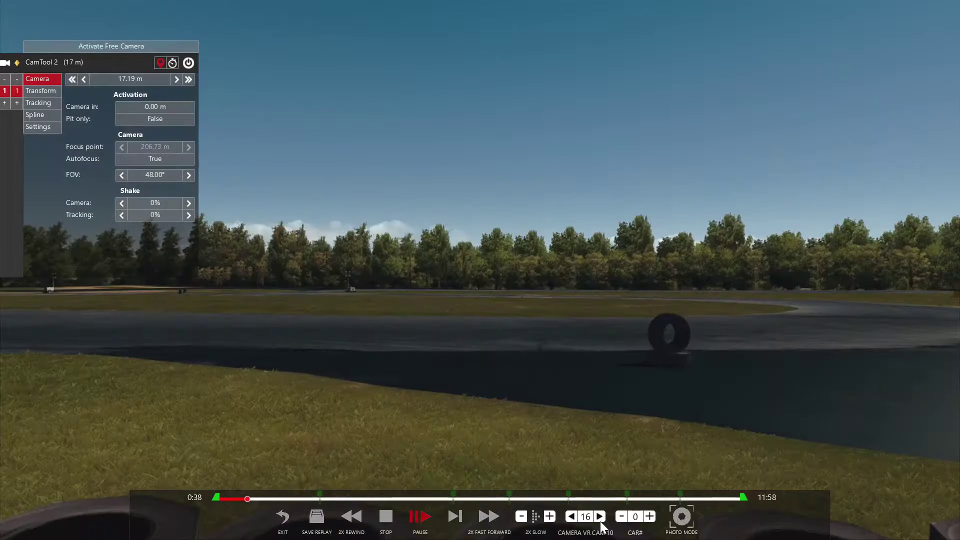
pyautogui.click(600, 519)
pyautogui.click(600, 519)
pyautogui.click(600, 519)
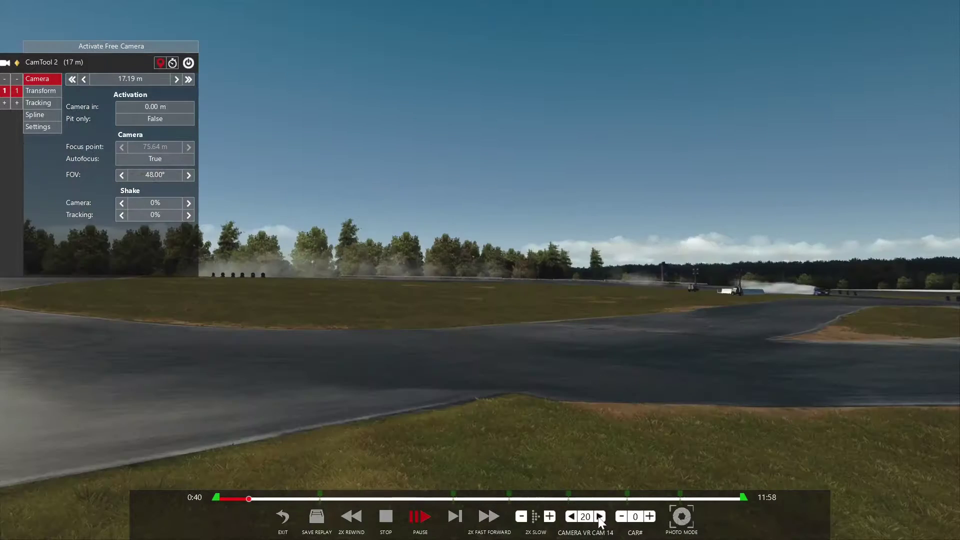
pyautogui.click(601, 519)
pyautogui.click(601, 519)
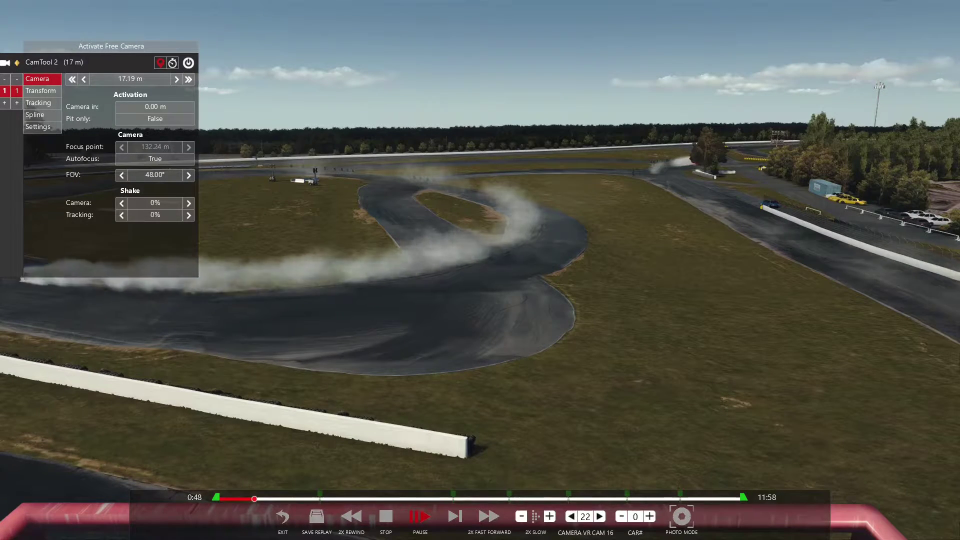
# Step back through the cameras to the in-car dash view, camera 6 at 62° FOV.
pyautogui.click(571, 517)
pyautogui.click(571, 517)
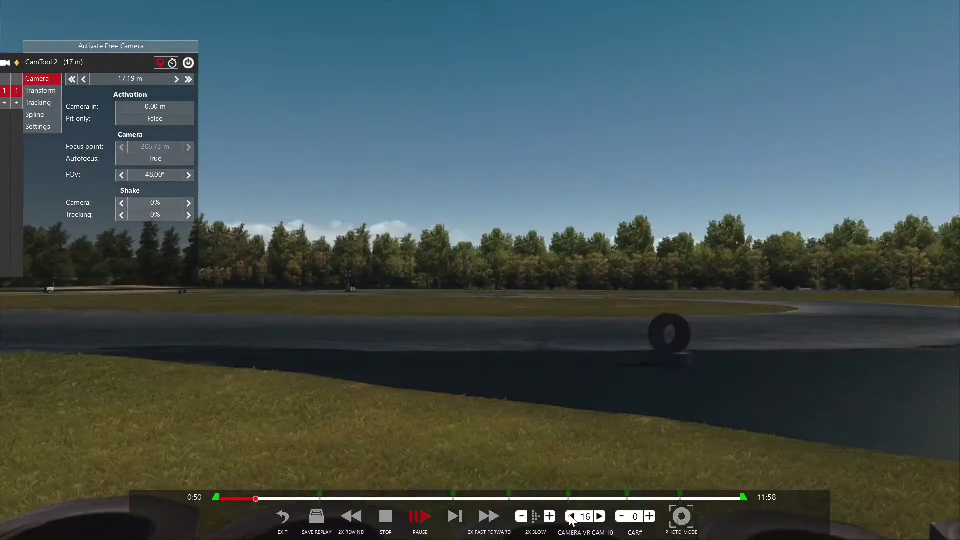
pyautogui.click(571, 517)
pyautogui.click(571, 517)
pyautogui.click(571, 517)
pyautogui.click(572, 517)
pyautogui.click(572, 517)
pyautogui.click(571, 517)
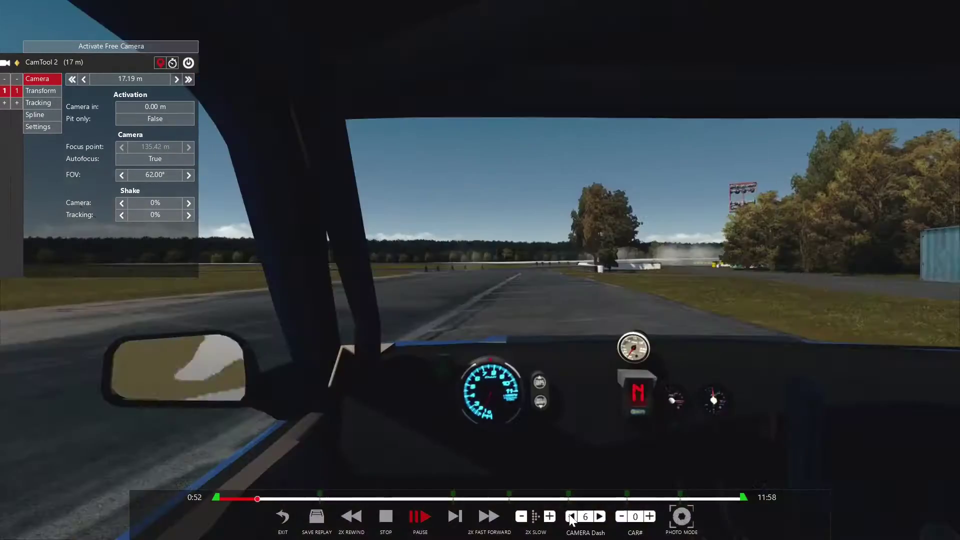
pyautogui.click(572, 516)
pyautogui.click(572, 516)
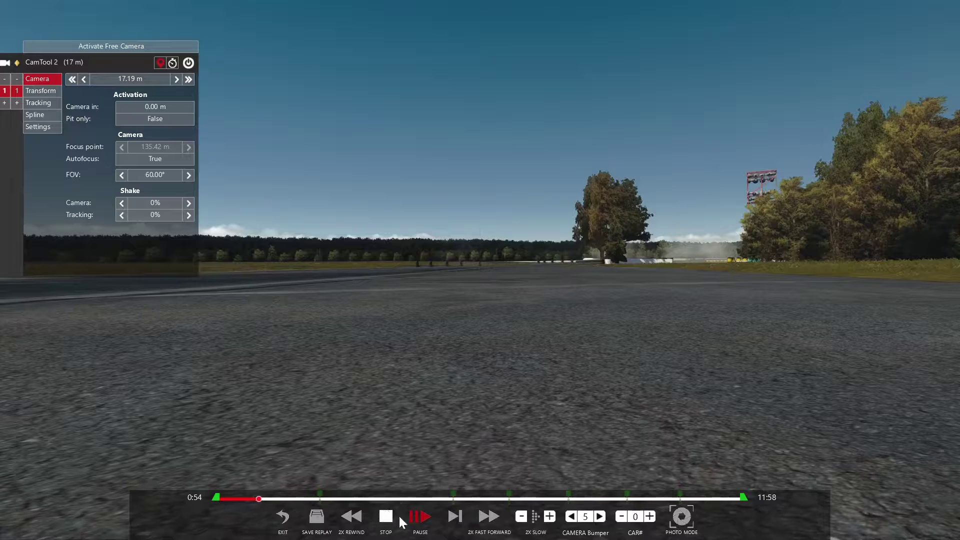
# Switch the replay to the cockpit view and jump the timeline back to 0:48.
pyautogui.press('F1')
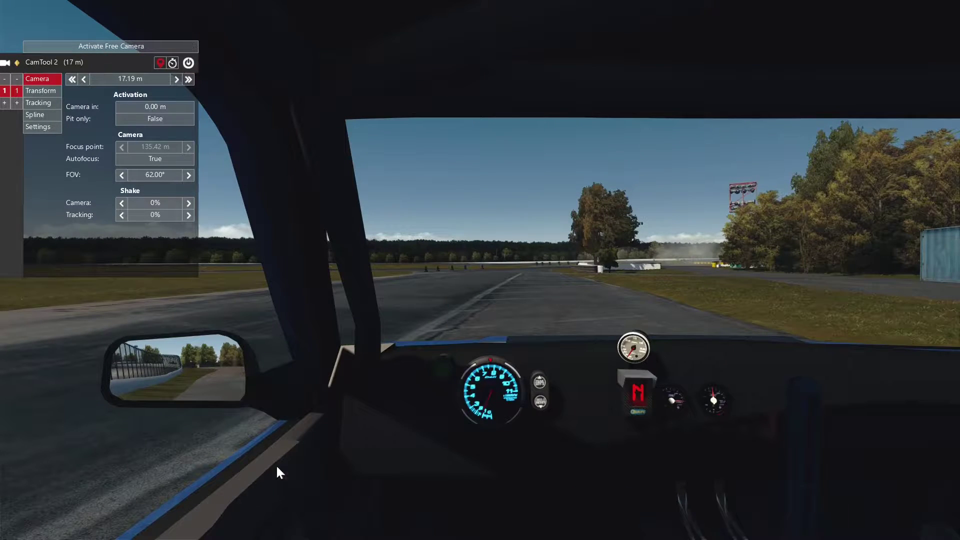
pyautogui.moveTo(400, 537)
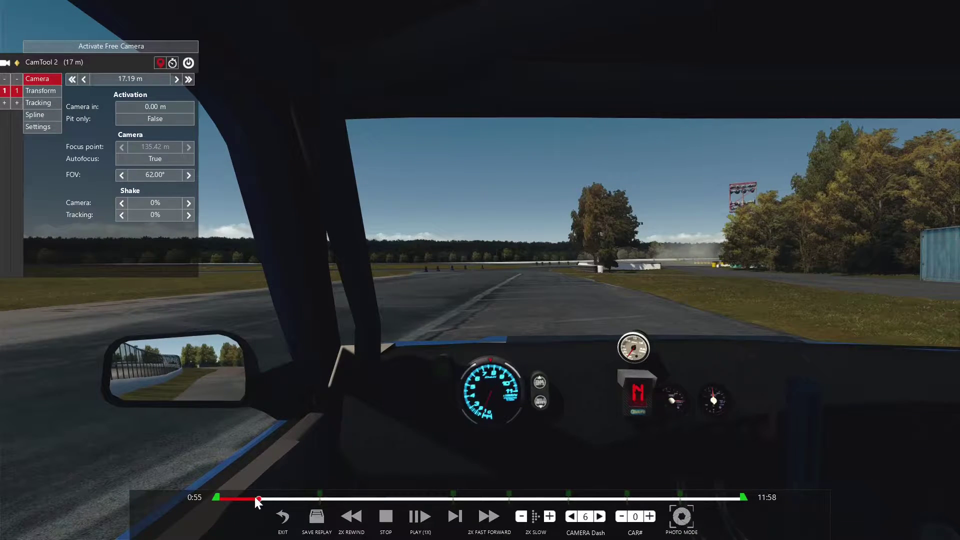
pyautogui.click(253, 497)
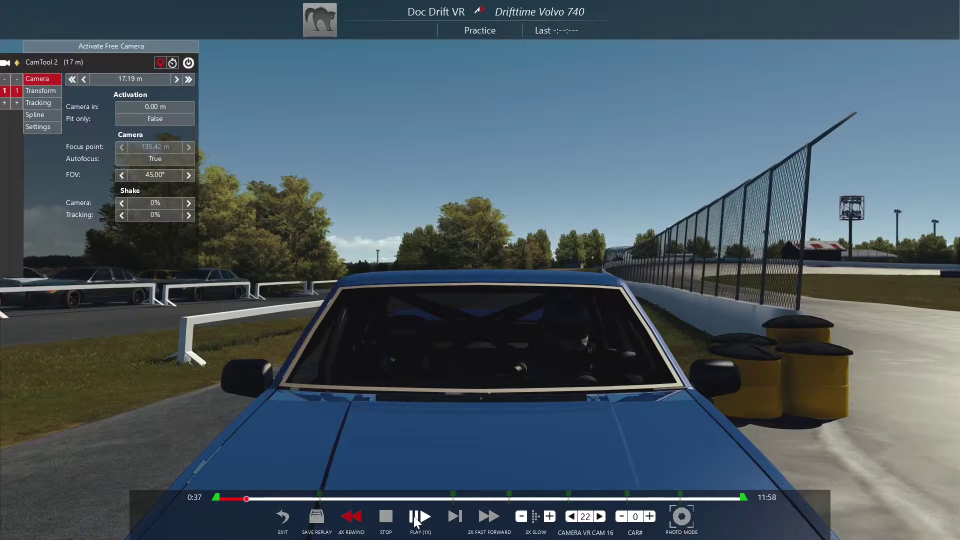
# Stop the fast rewind, reset and scrub the replay, then pause it at 0:32.
pyautogui.click(415, 522)
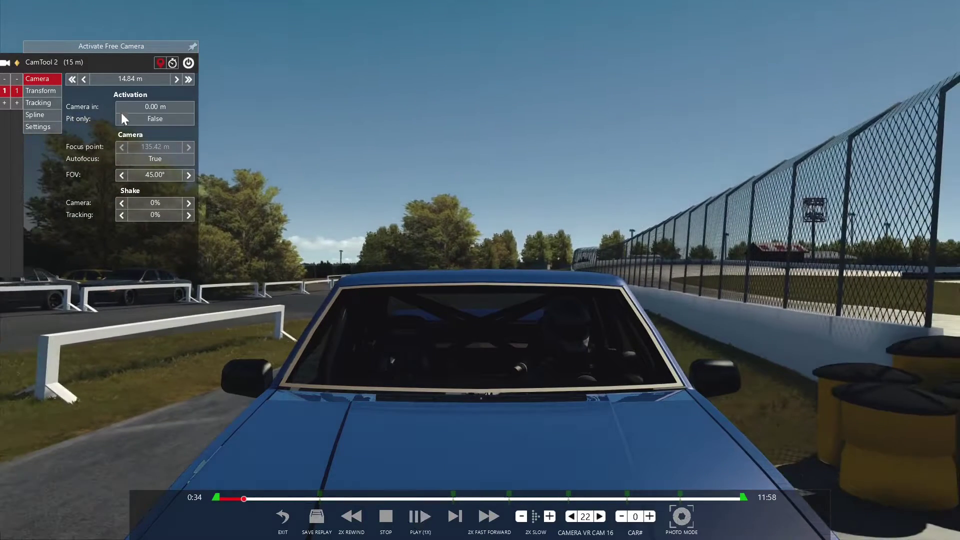
pyautogui.click(371, 525)
pyautogui.click(420, 516)
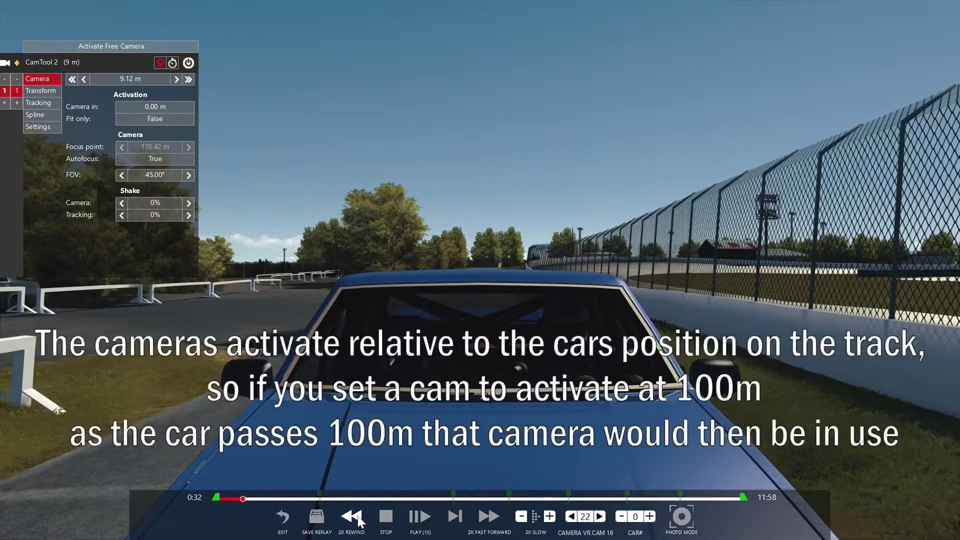
pyautogui.click(375, 523)
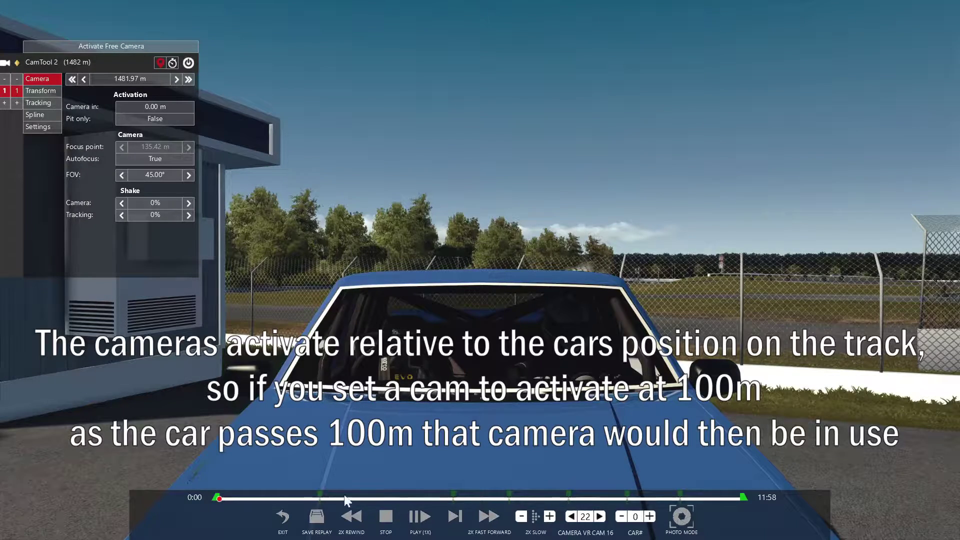
pyautogui.moveTo(257, 497); pyautogui.dragTo(241, 498)
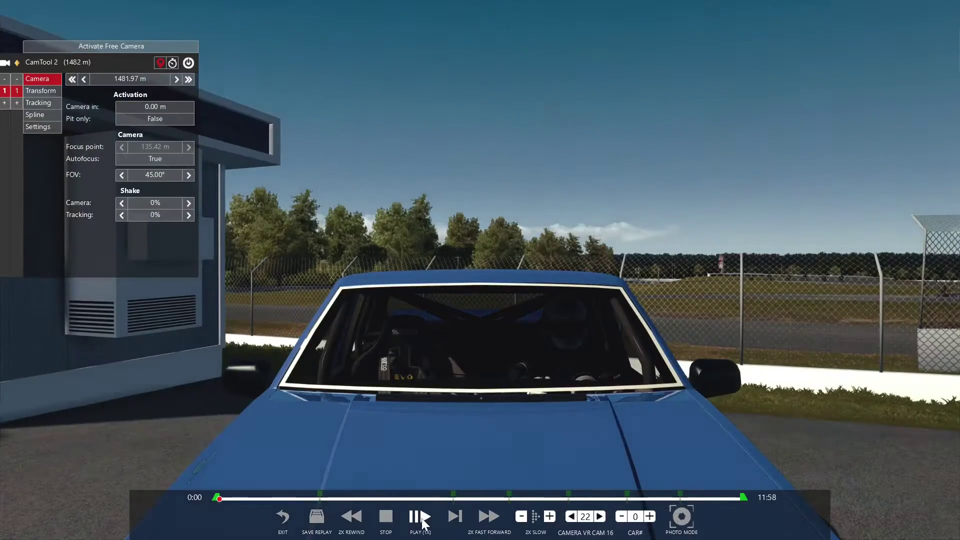
pyautogui.click(421, 518)
pyautogui.click(240, 499)
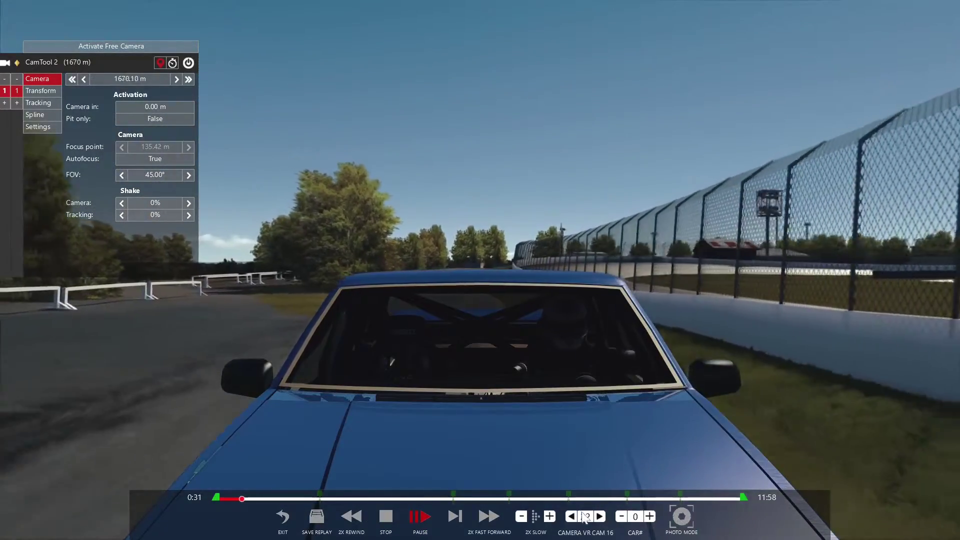
pyautogui.click(422, 517)
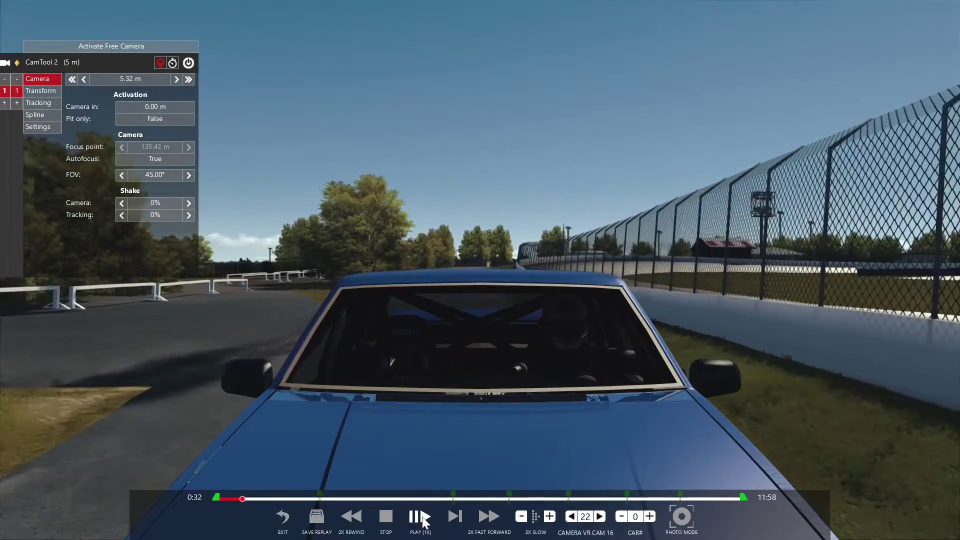
# Lower the CamTool 2 camera's track position to 0.78 m.
pyautogui.click(84, 79)
pyautogui.click(83, 79)
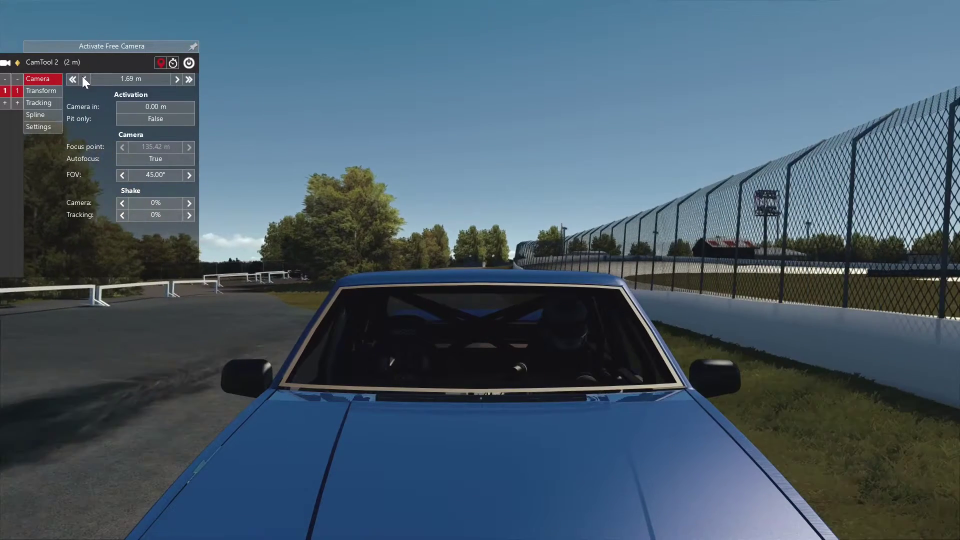
pyautogui.click(84, 79)
pyautogui.click(83, 80)
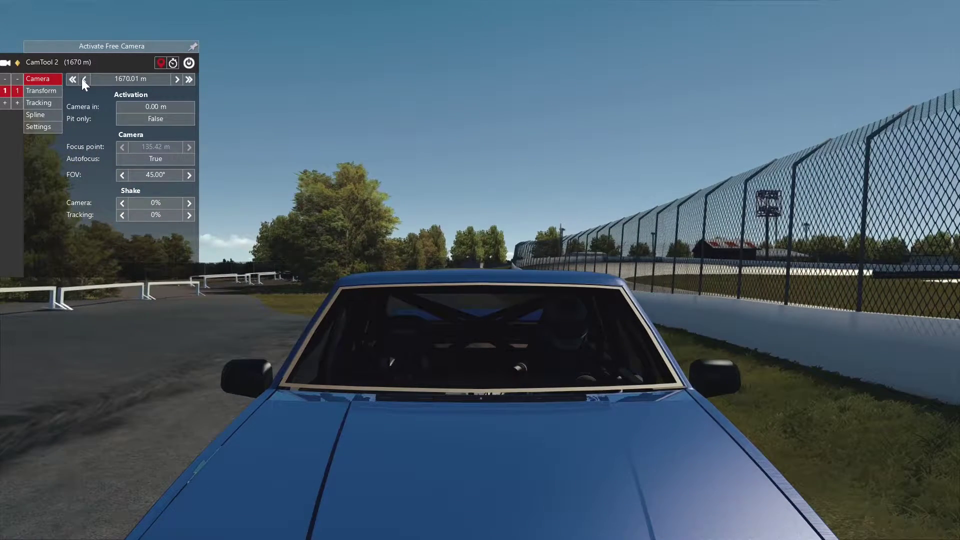
pyautogui.click(177, 79)
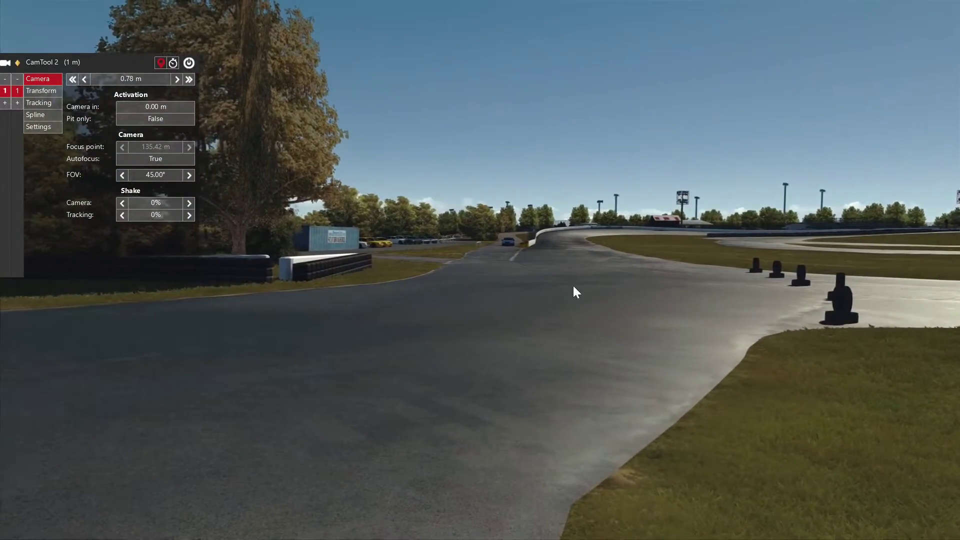
# Turn on the CamTool 2 cameras and move the replay to about 0:58.
pyautogui.click(189, 63)
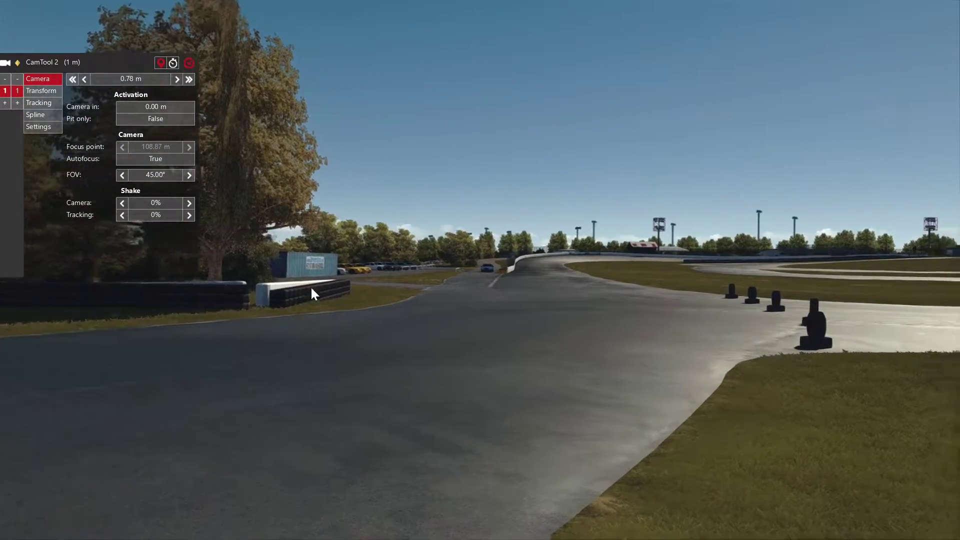
pyautogui.moveTo(415, 519)
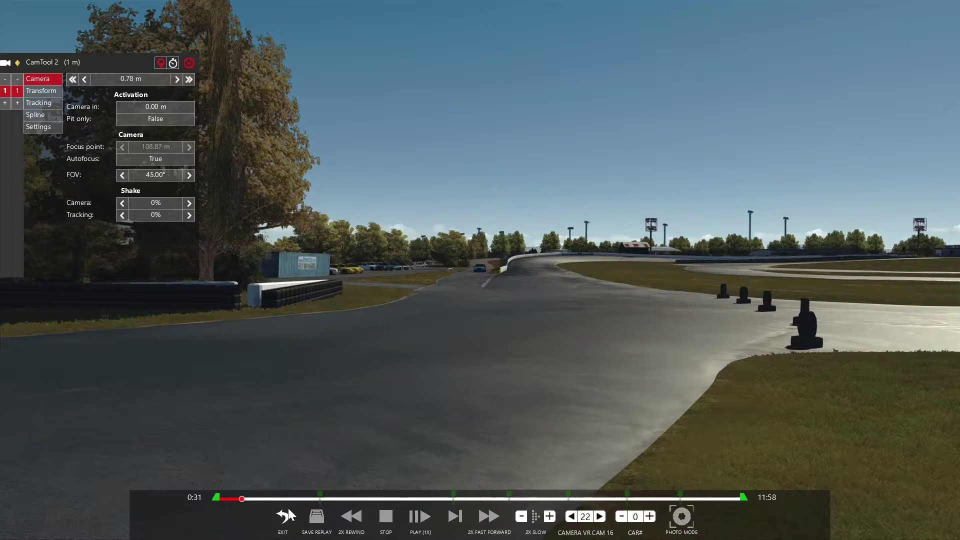
pyautogui.moveTo(254, 499); pyautogui.dragTo(261, 499)
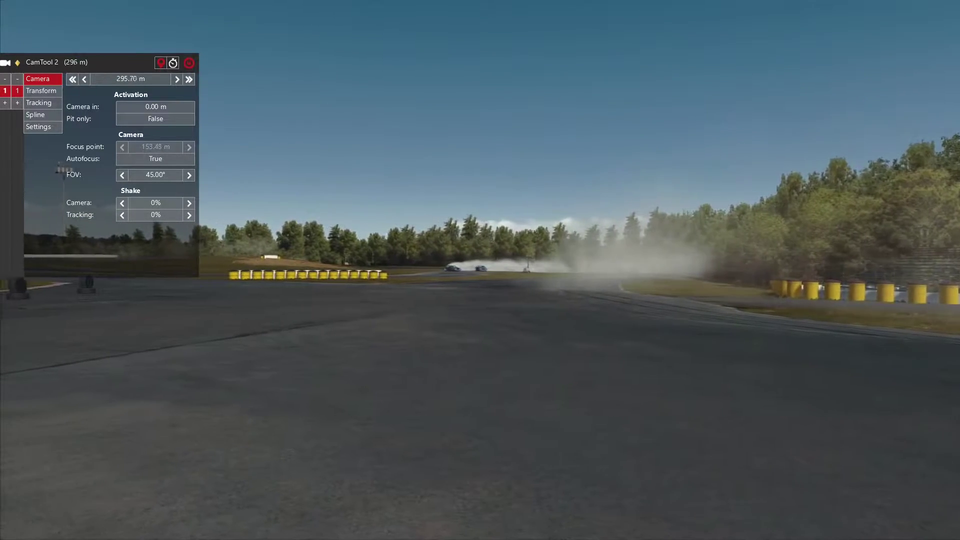
pyautogui.moveTo(304, 534)
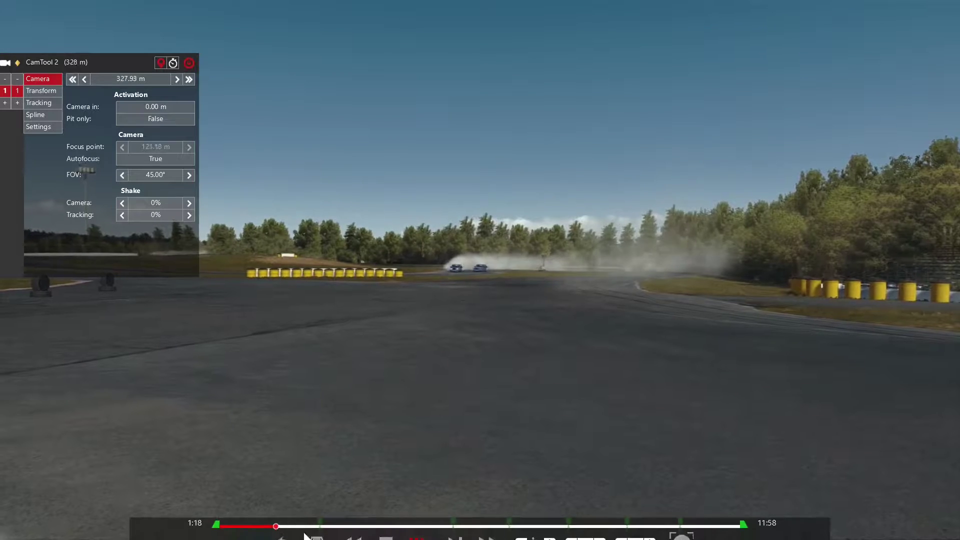
pyautogui.click(261, 499)
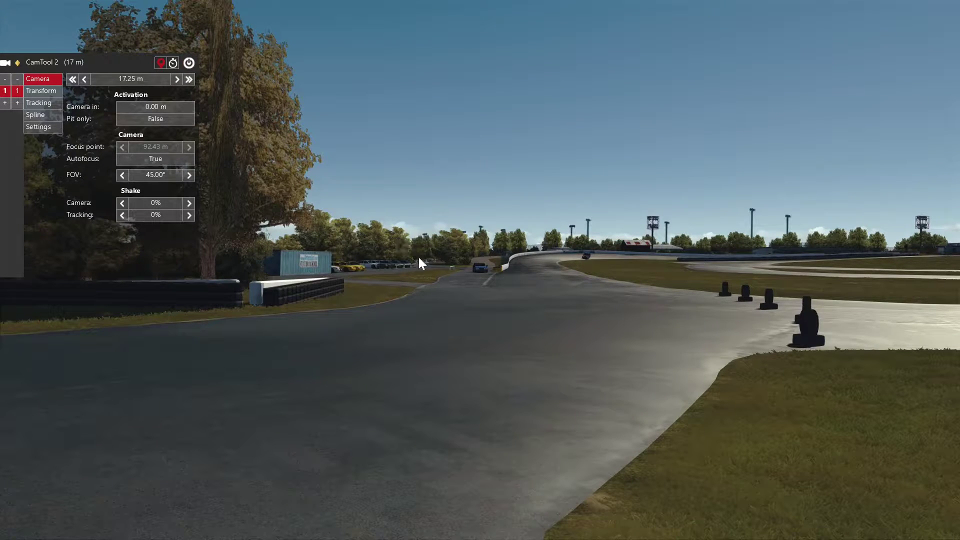
# Narrow the fixed camera's FOV to 12.43° and turn off the custom camera view.
pyautogui.click(123, 175)
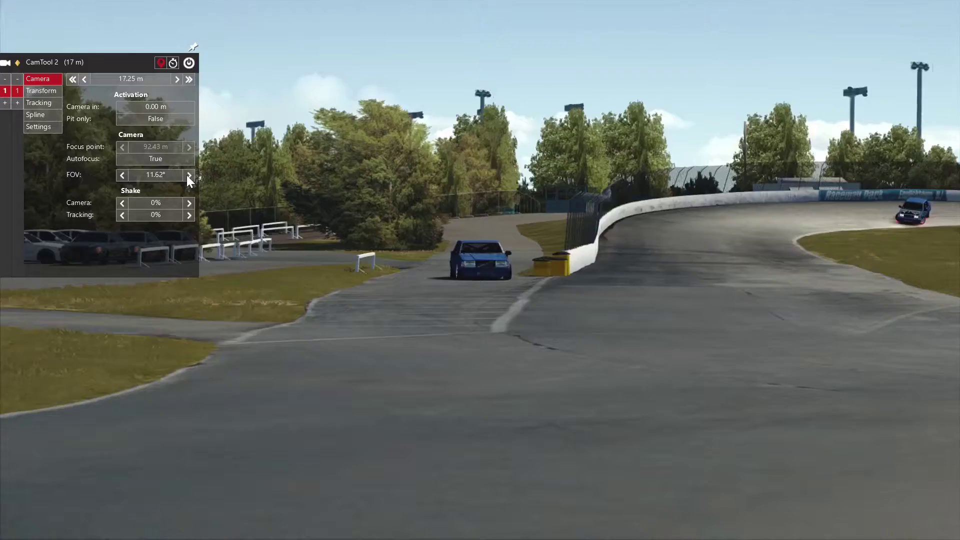
pyautogui.click(189, 175)
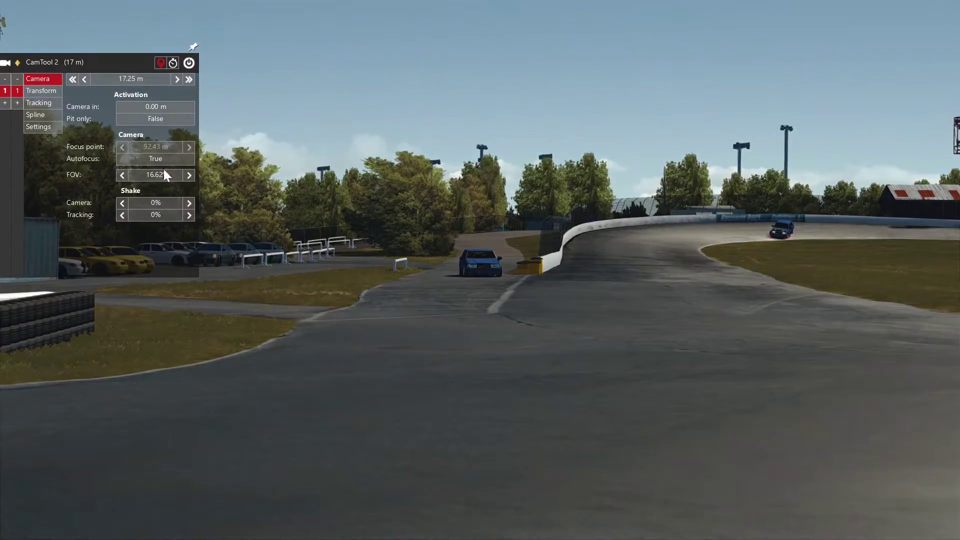
pyautogui.click(157, 175)
pyautogui.scroll(-3, 158, 175)
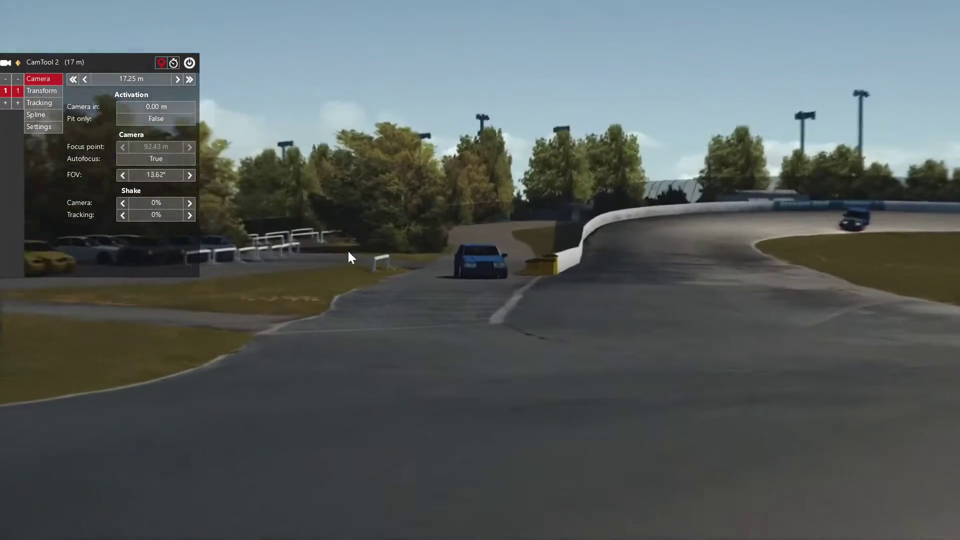
pyautogui.click(190, 175)
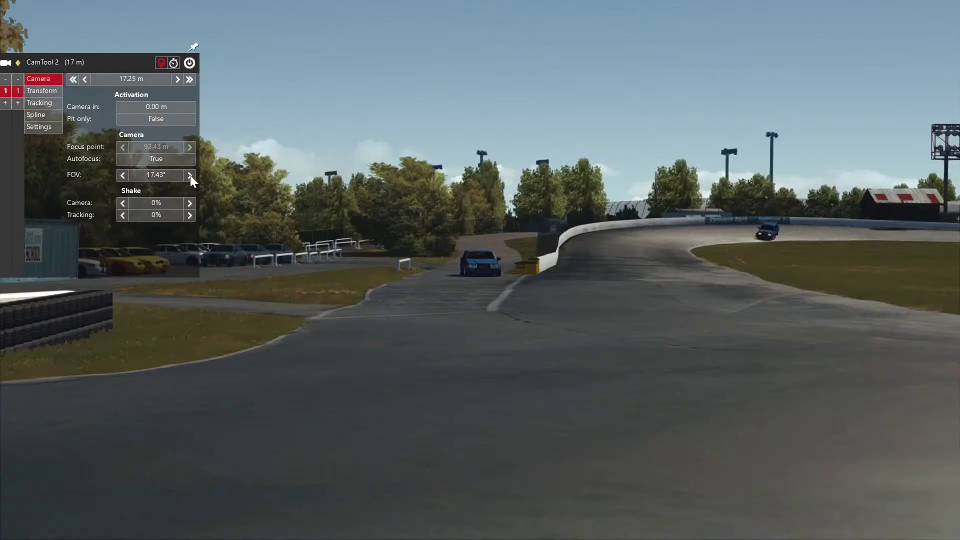
pyautogui.click(123, 175)
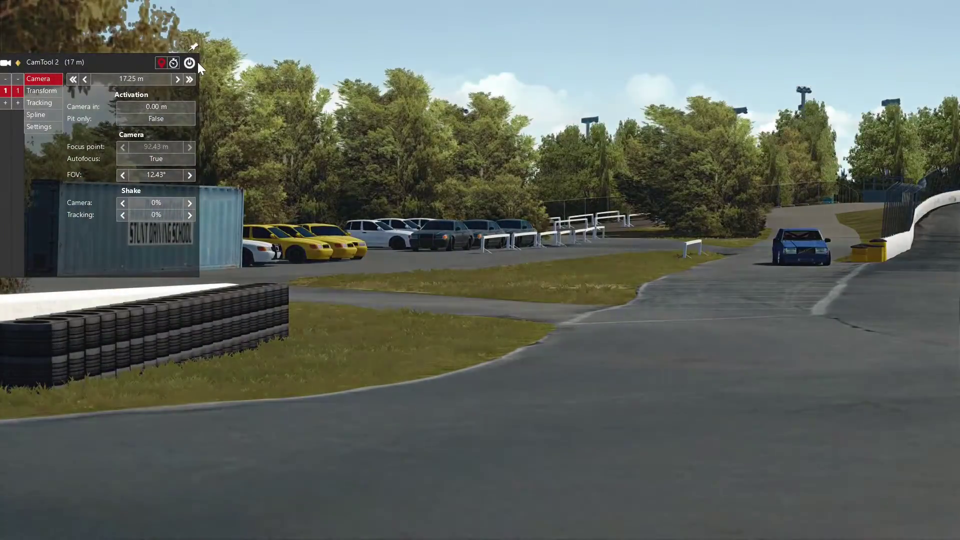
pyautogui.click(189, 63)
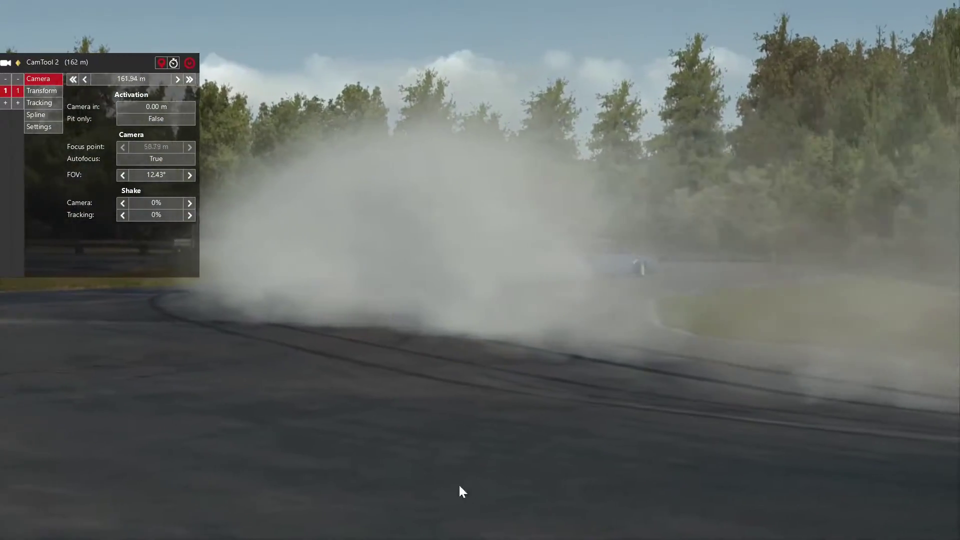
# Rewind the replay a couple of seconds with 2X REWIND.
pyautogui.moveTo(458, 488)
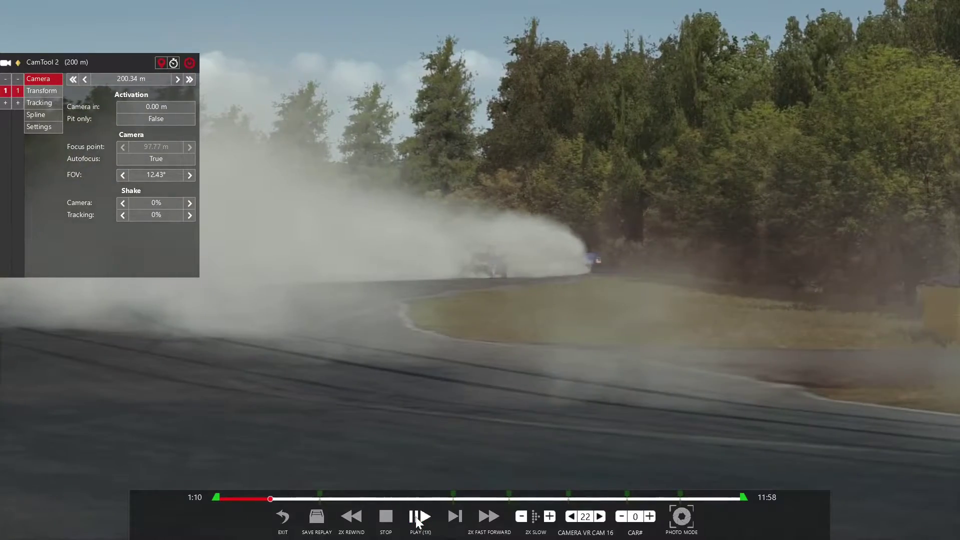
pyautogui.click(352, 517)
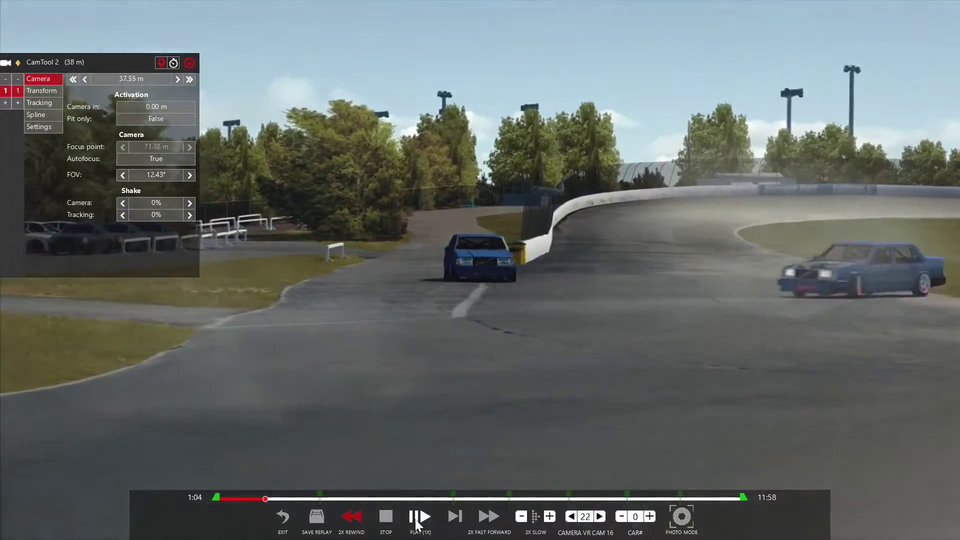
# Play the replay, widen the camera's FOV to 17.43°, and pause.
pyautogui.click(418, 517)
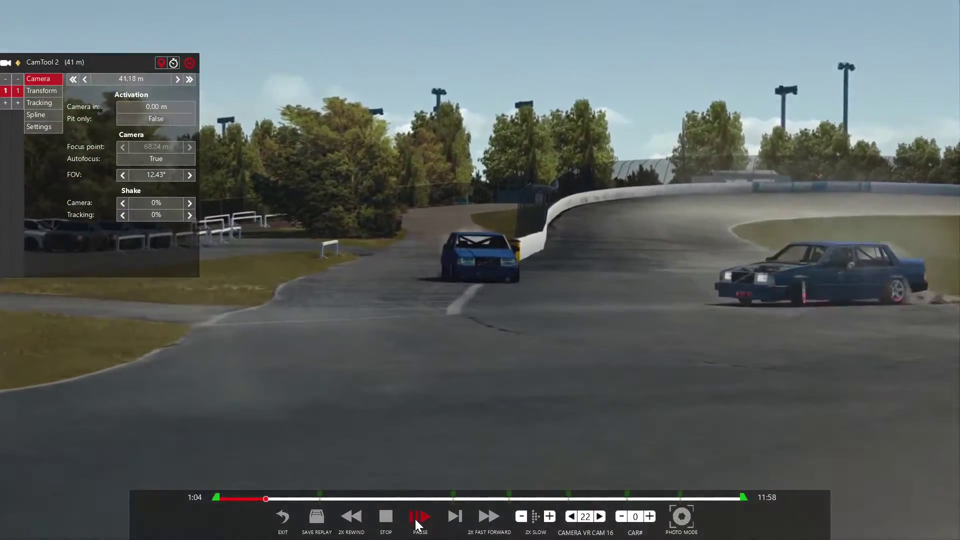
pyautogui.click(190, 175)
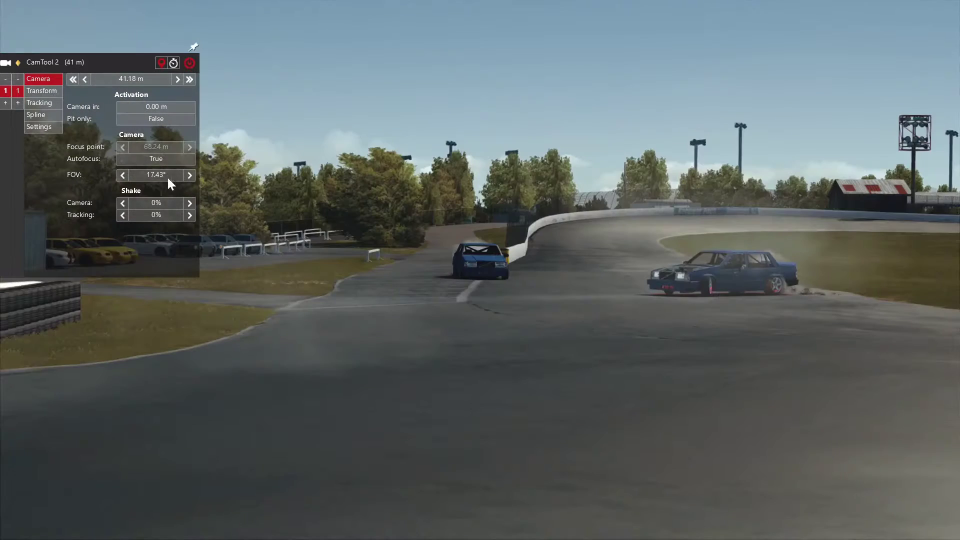
pyautogui.moveTo(421, 520)
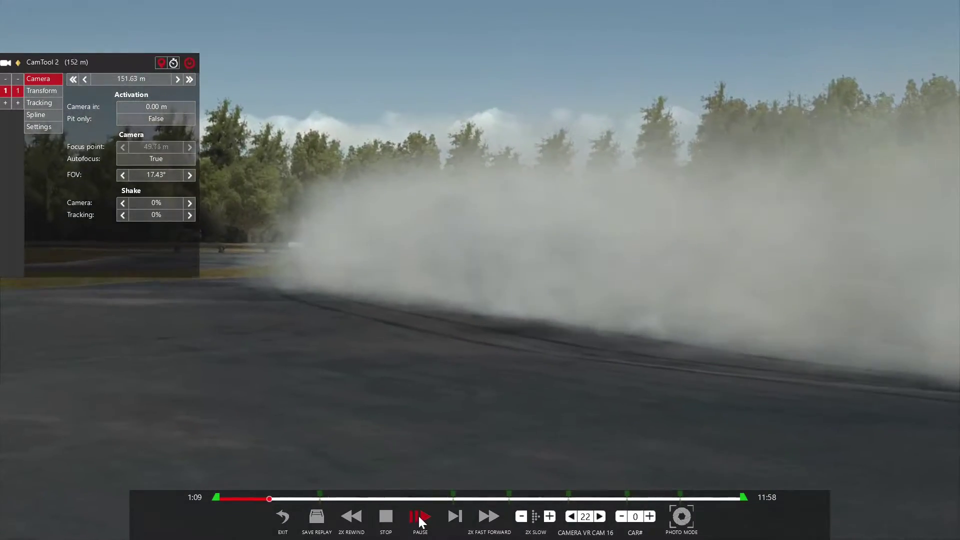
pyautogui.click(419, 518)
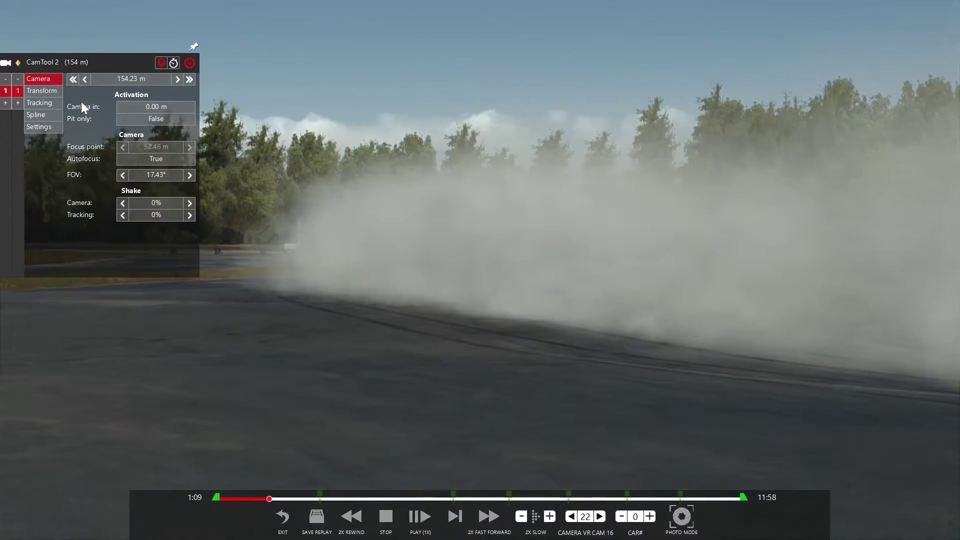
# Return to the fixed trackside camera and replay the drift, rewinding to about 1:03.
pyautogui.moveTo(474, 142); pyautogui.dragTo(242, 71)
pyautogui.click(189, 63)
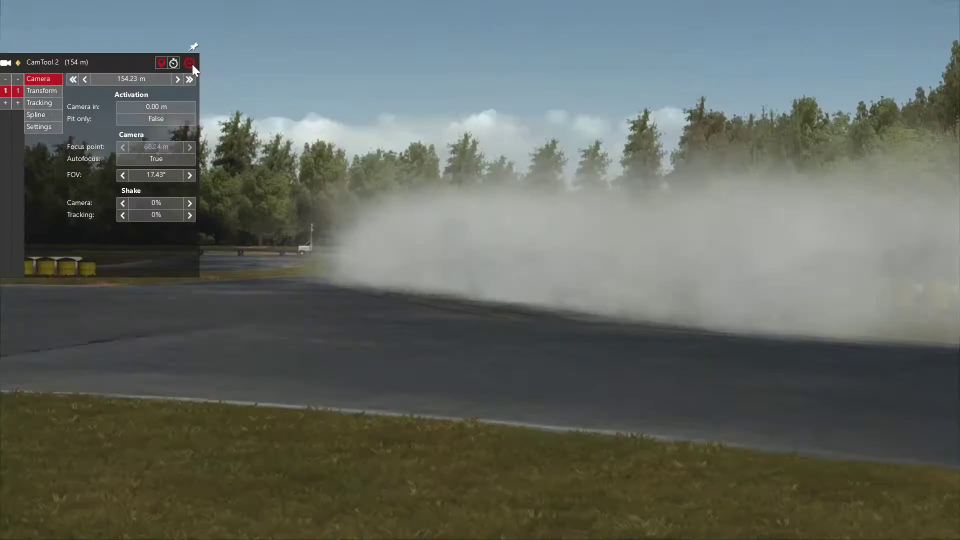
pyautogui.click(421, 516)
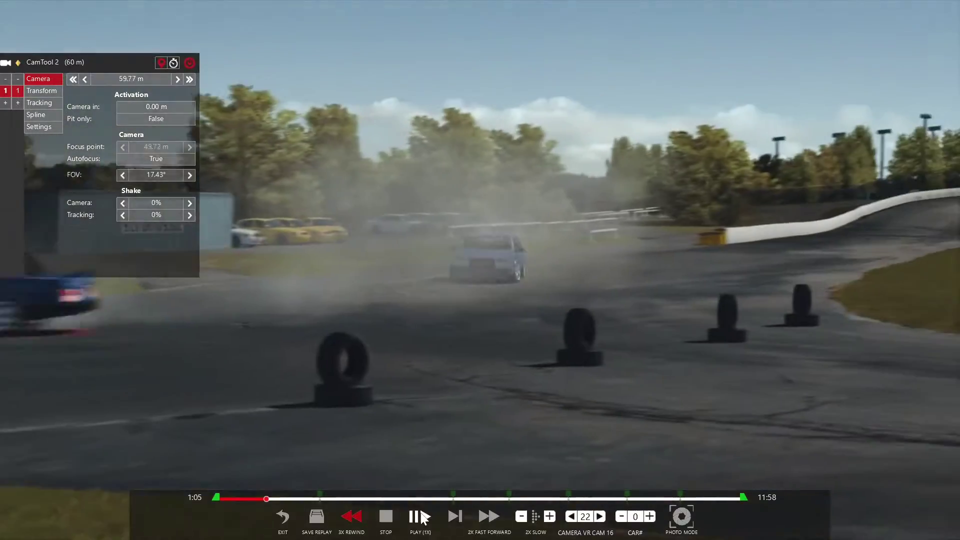
pyautogui.click(420, 516)
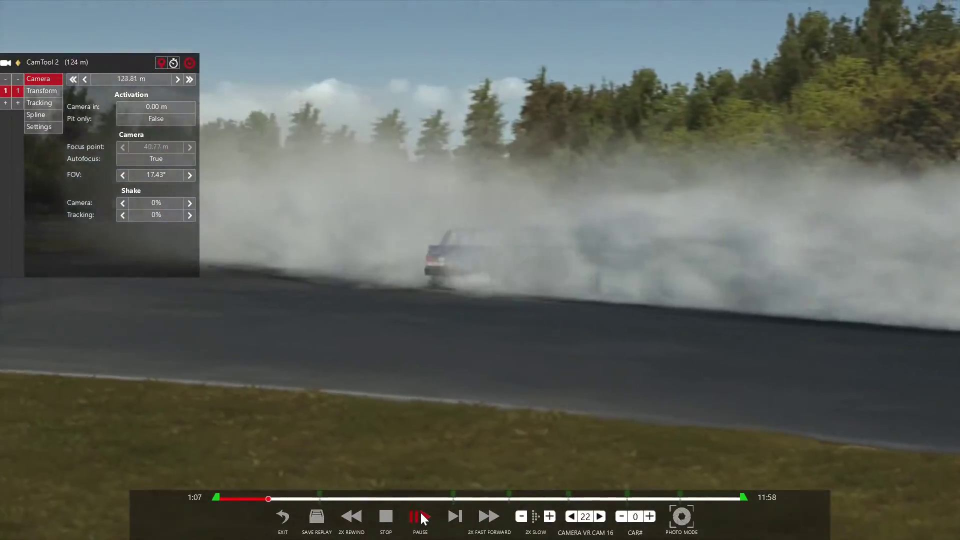
pyautogui.click(421, 517)
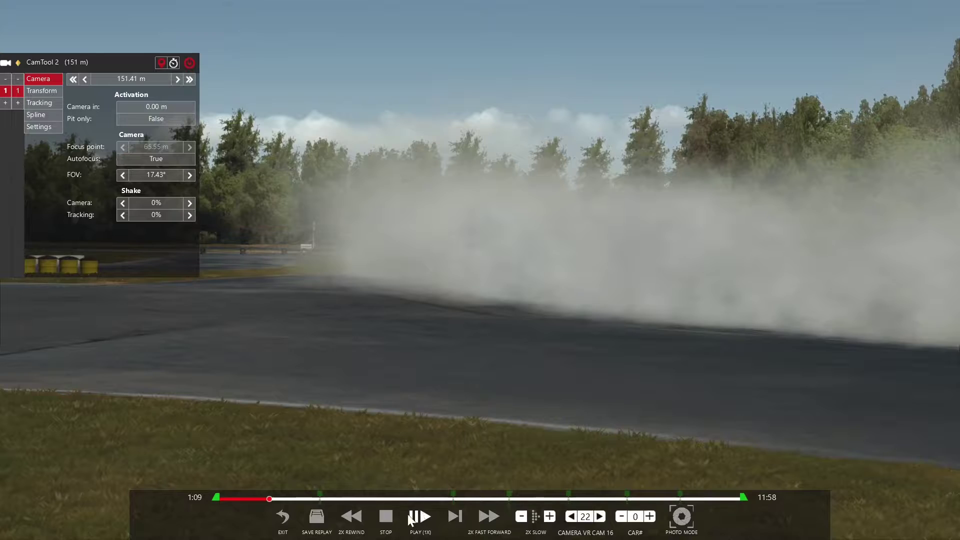
pyautogui.click(350, 517)
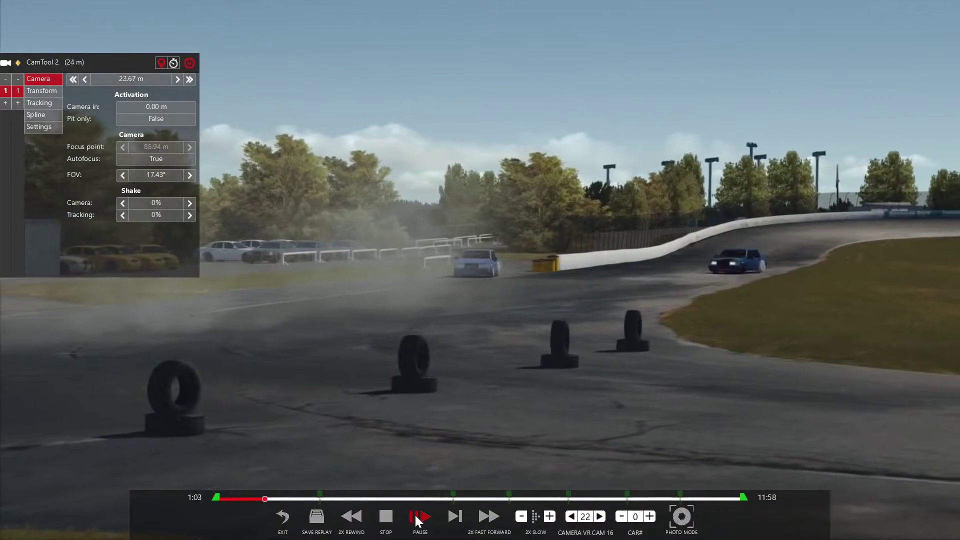
pyautogui.click(418, 517)
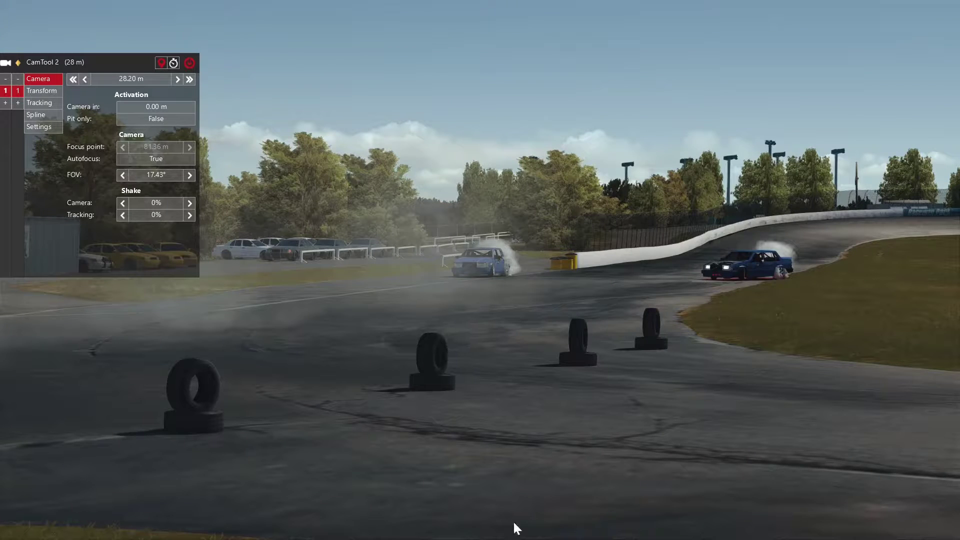
# Key the 17.43° FOV and confirm location X -33.43, Y -63.10, heading 167.53° are locked.
pyautogui.click(189, 63)
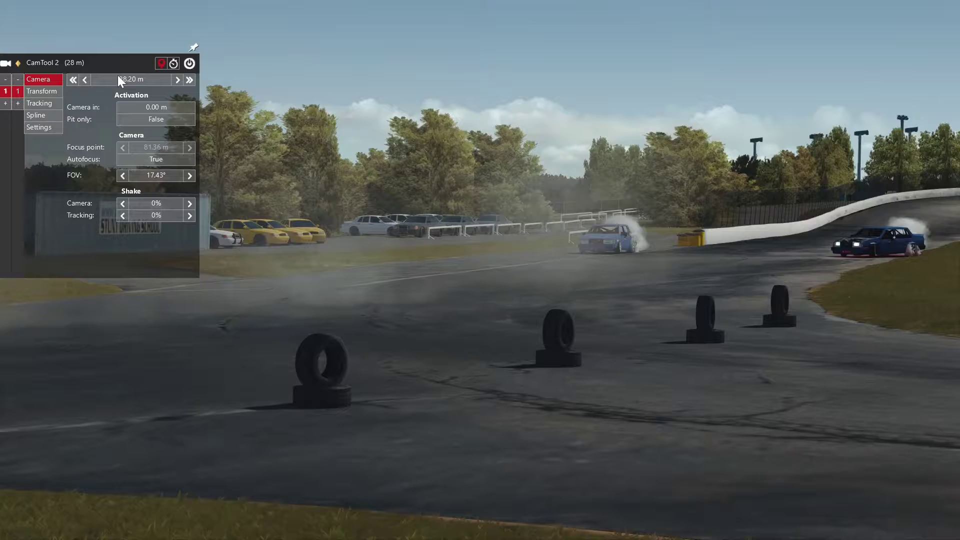
pyautogui.click(119, 78)
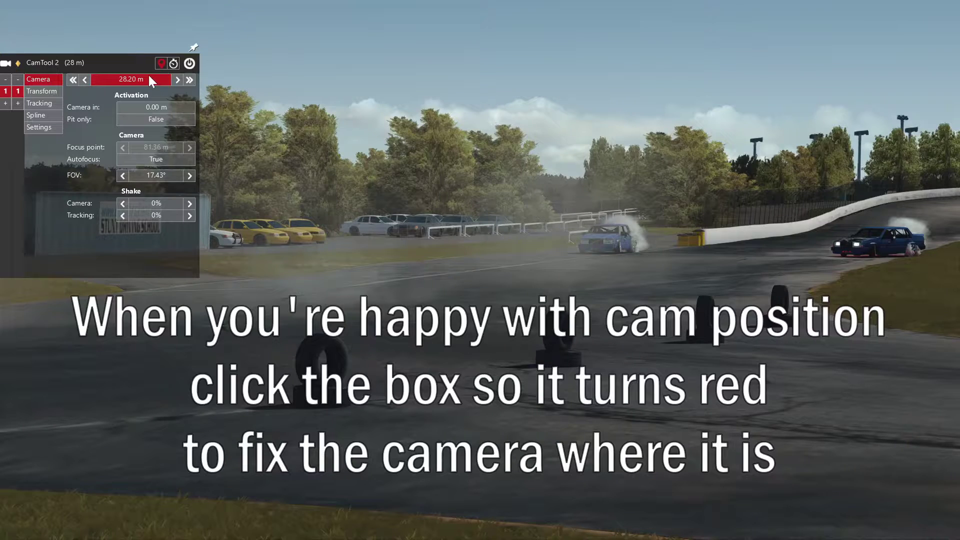
pyautogui.click(151, 176)
pyautogui.click(42, 92)
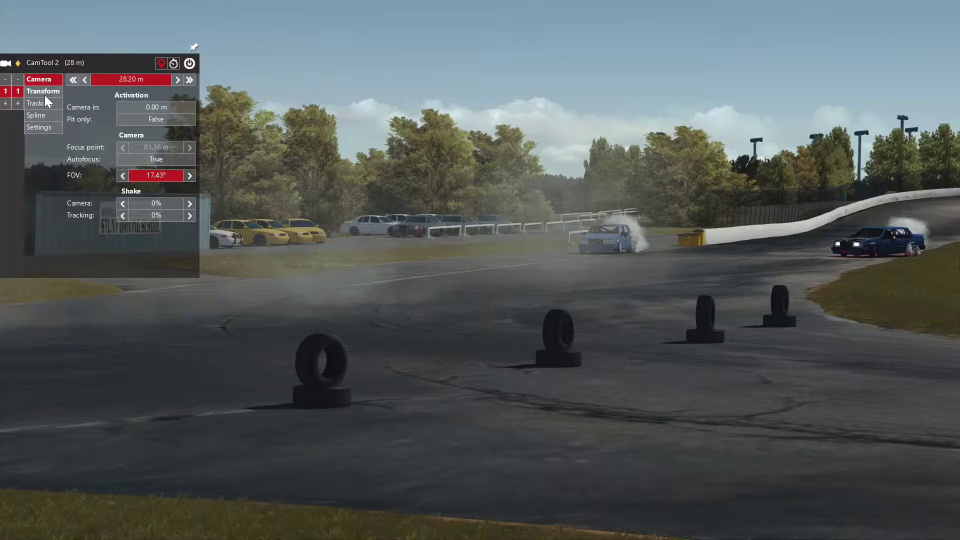
pyautogui.click(45, 95)
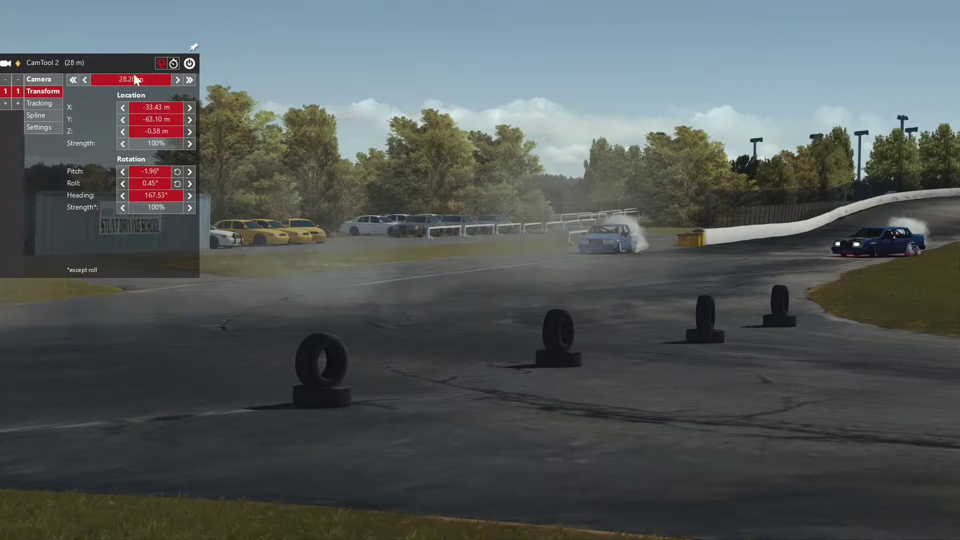
# Turn CamTool on and play, pause, rewind and replay the drift past the 17.43° camera.
pyautogui.click(40, 80)
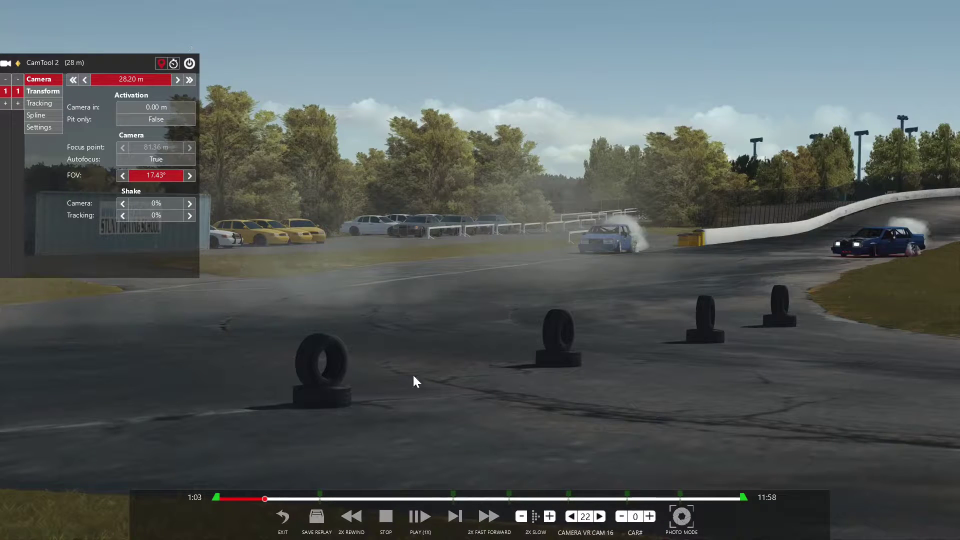
pyautogui.click(190, 63)
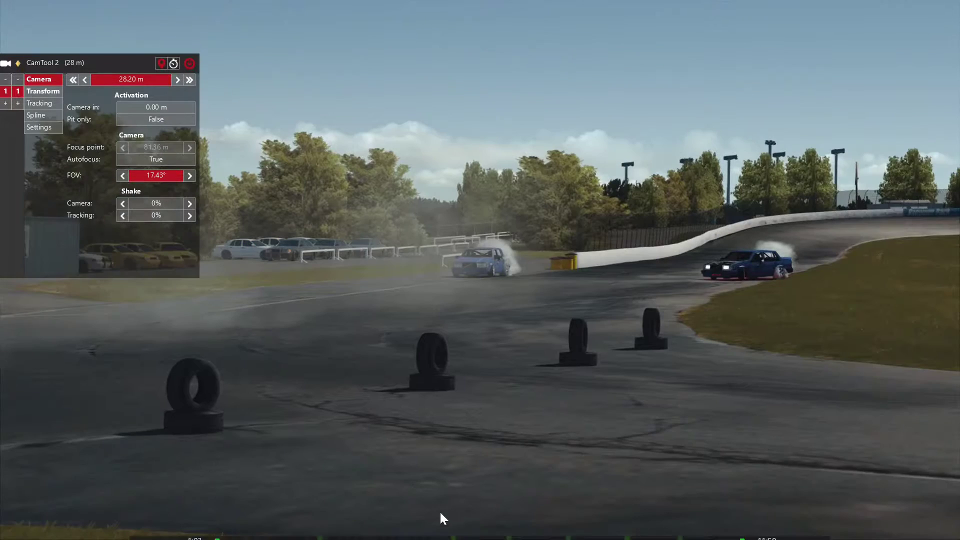
pyautogui.click(422, 516)
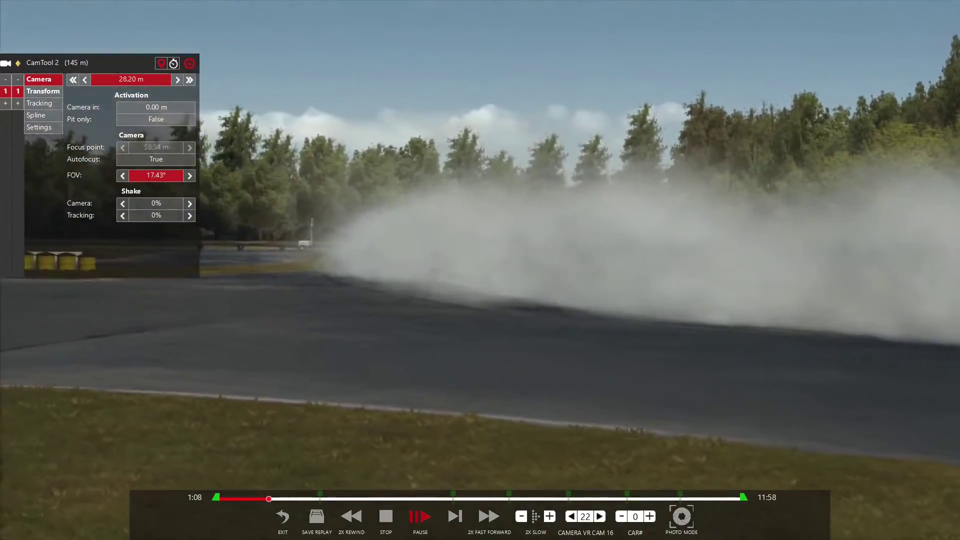
pyautogui.click(420, 520)
pyautogui.click(351, 516)
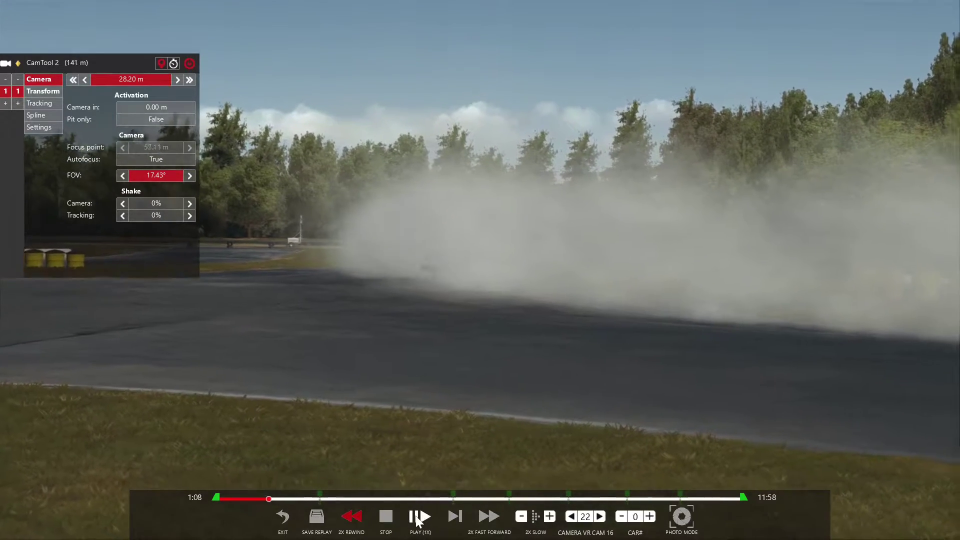
pyautogui.click(421, 517)
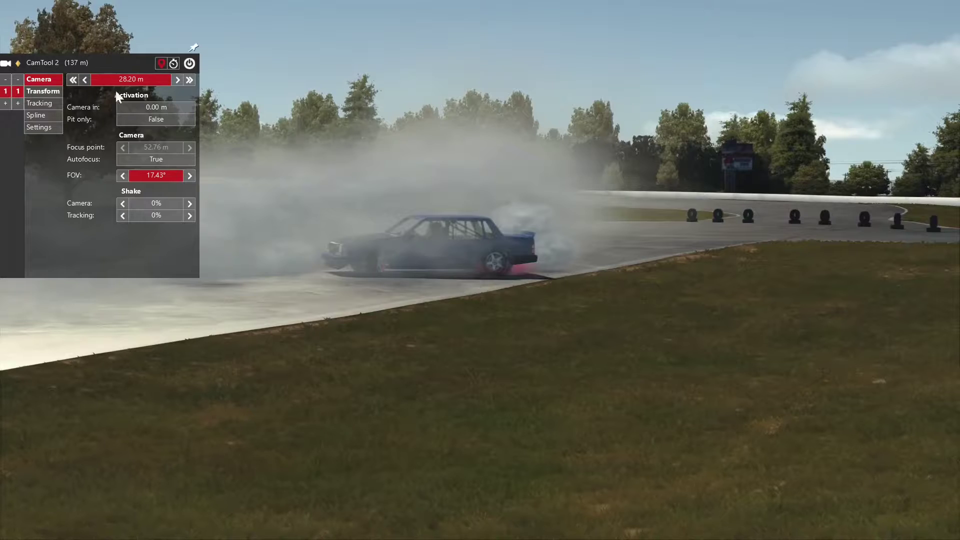
# Move the CamTool window inward and add camera 2 activating at 137.23 m.
pyautogui.moveTo(61, 70); pyautogui.dragTo(231, 59)
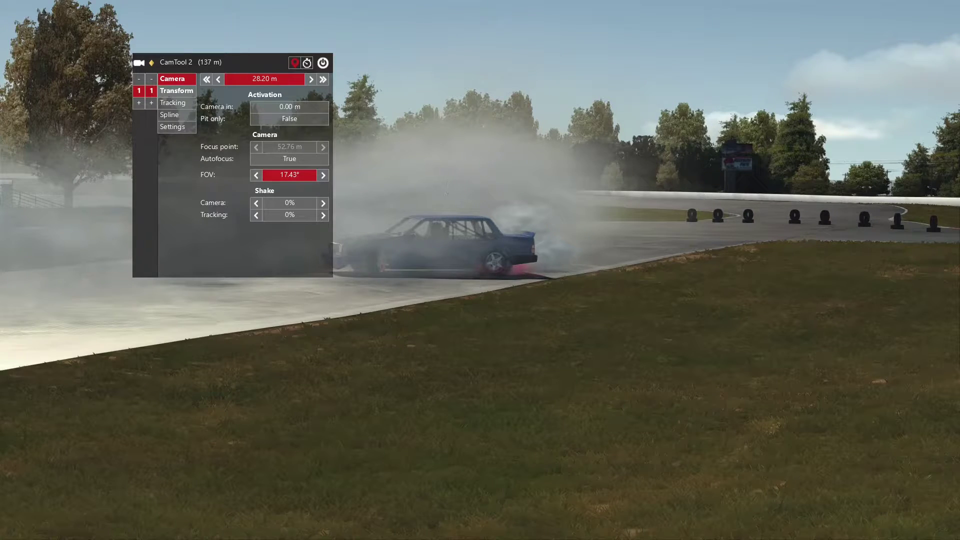
pyautogui.click(139, 104)
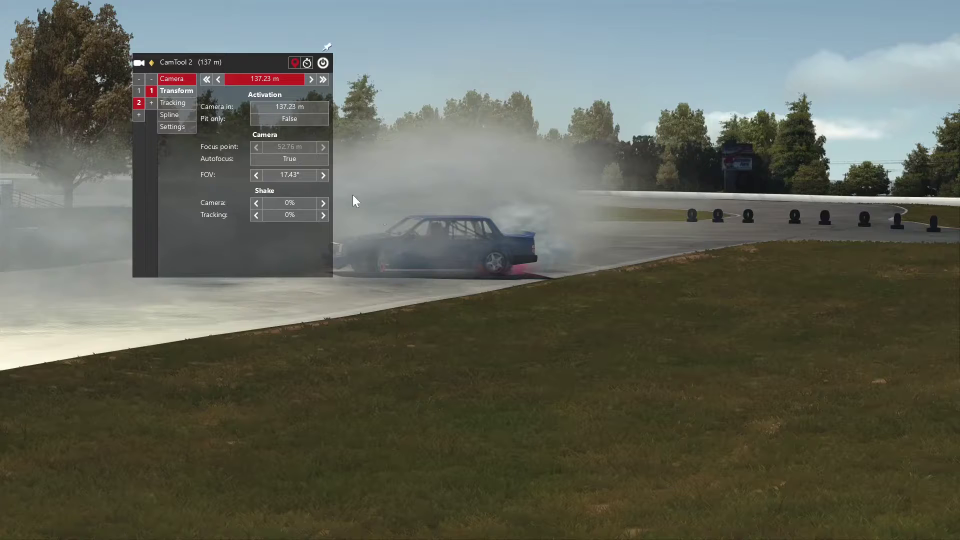
# Key camera 2's 17.43° FOV, check its X 3.88, Y -177.50 position, and rewind through it.
pyautogui.click(281, 175)
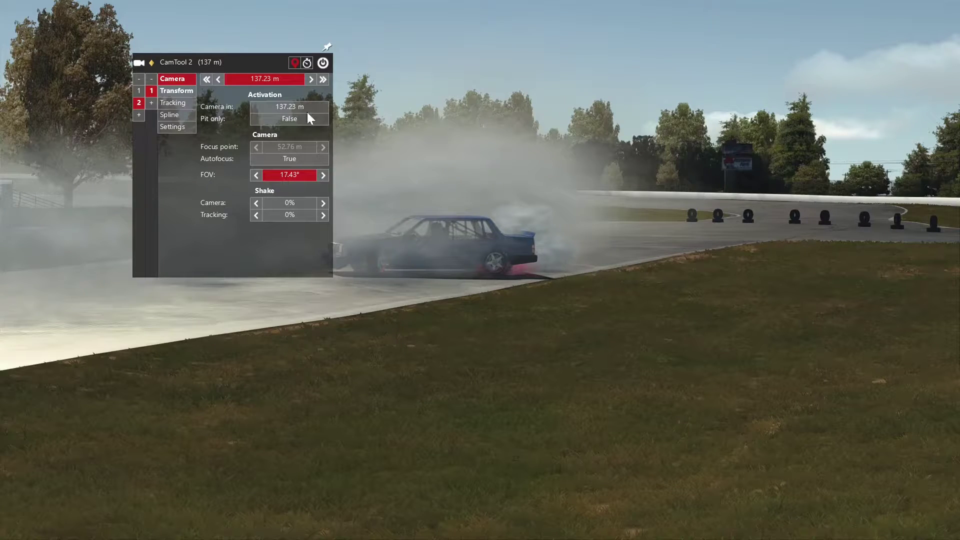
pyautogui.click(164, 90)
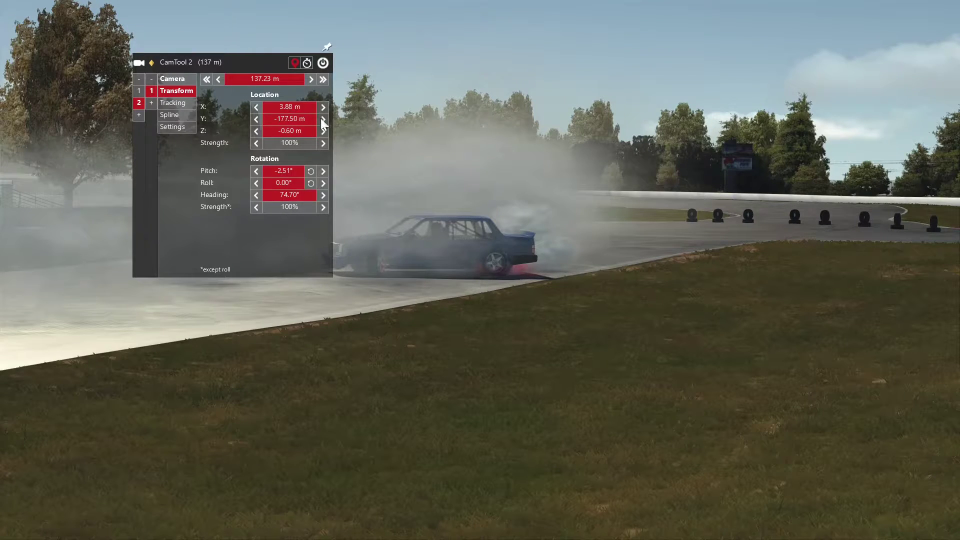
pyautogui.click(323, 63)
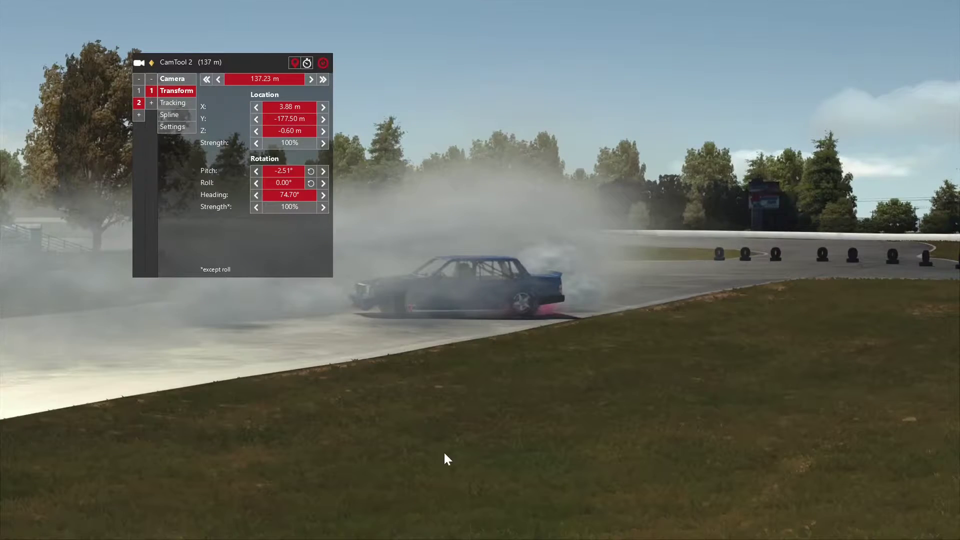
pyautogui.moveTo(338, 520)
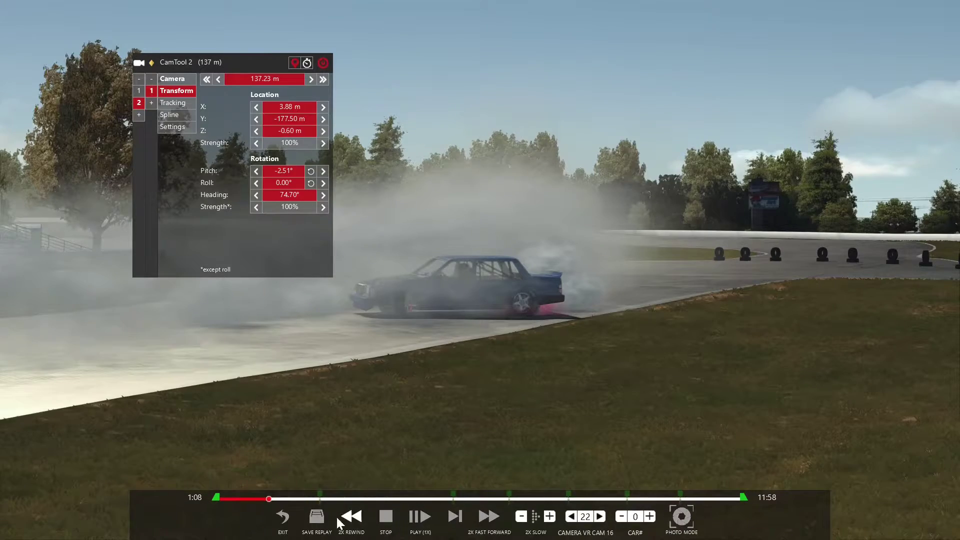
pyautogui.click(350, 518)
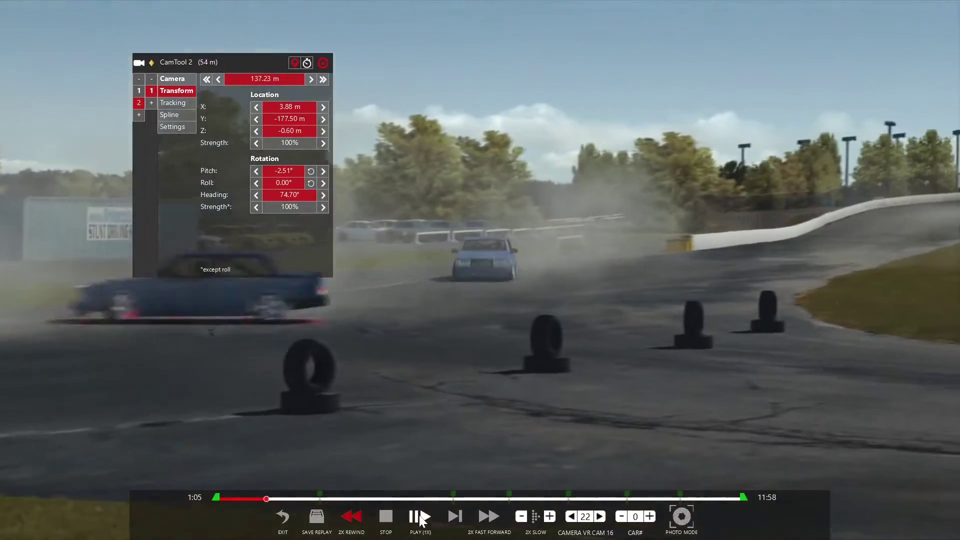
# Play the drift replay through camera 2 to 1:17, step back to 1:16 and resume.
pyautogui.click(421, 518)
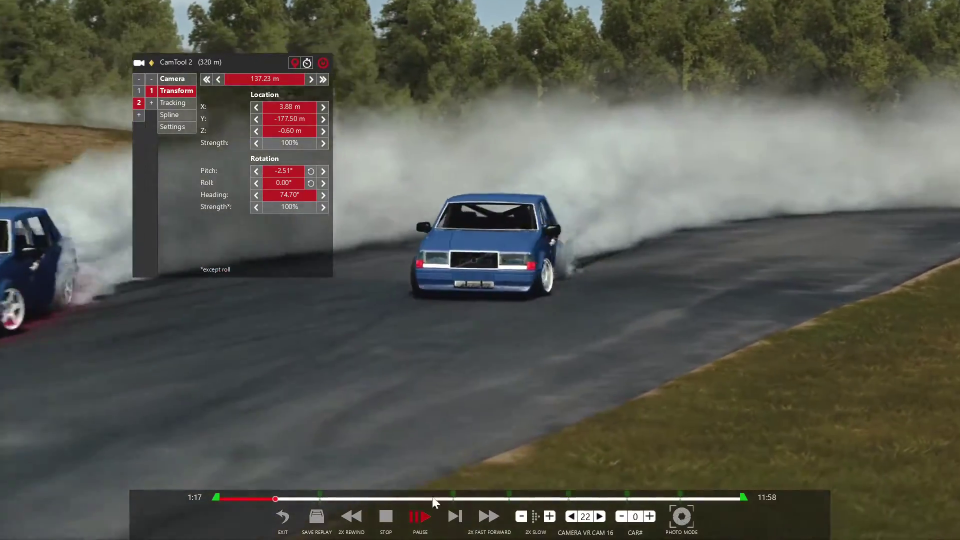
pyautogui.click(419, 517)
pyautogui.press('Left')
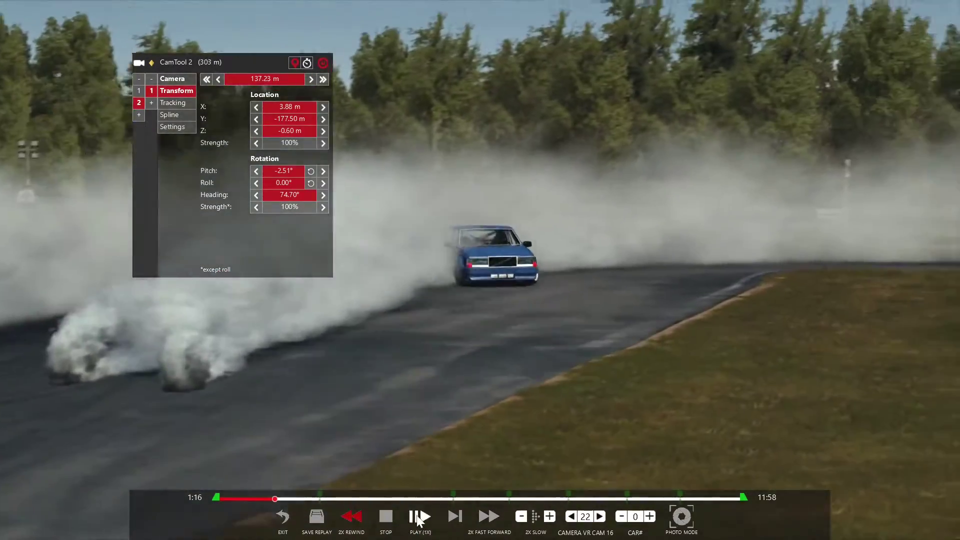
pyautogui.click(419, 518)
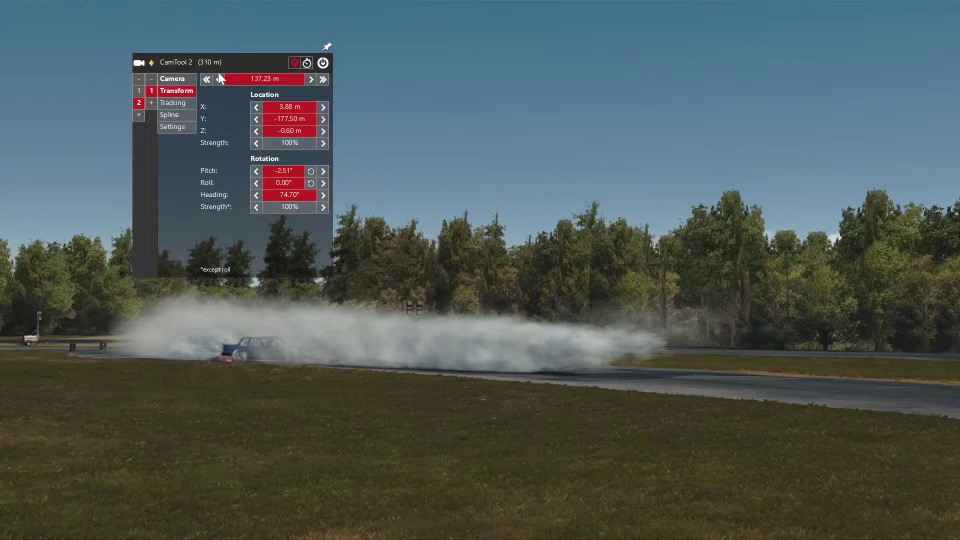
# Add camera 3 at 310.30 m and key its -147.13° heading and 30.00° FOV.
pyautogui.click(139, 115)
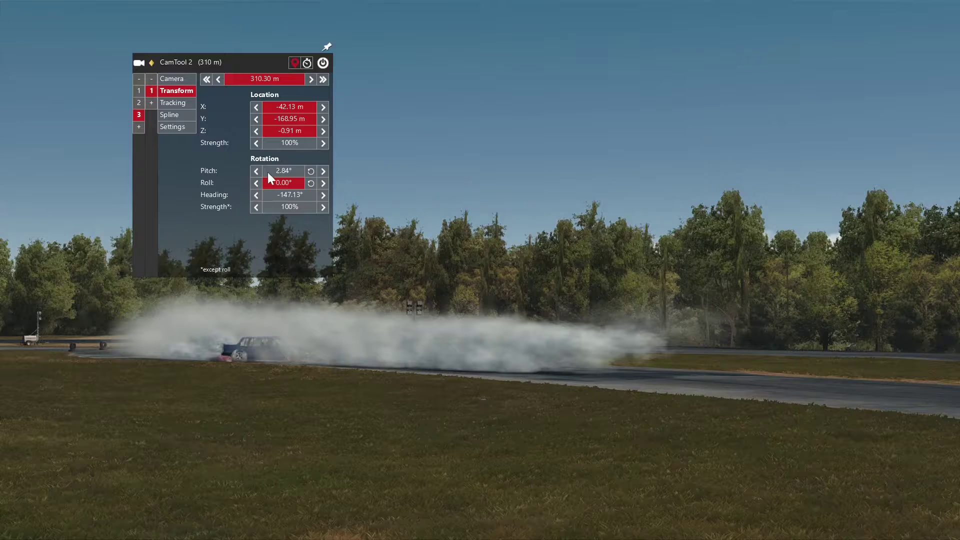
pyautogui.click(290, 195)
pyautogui.click(176, 80)
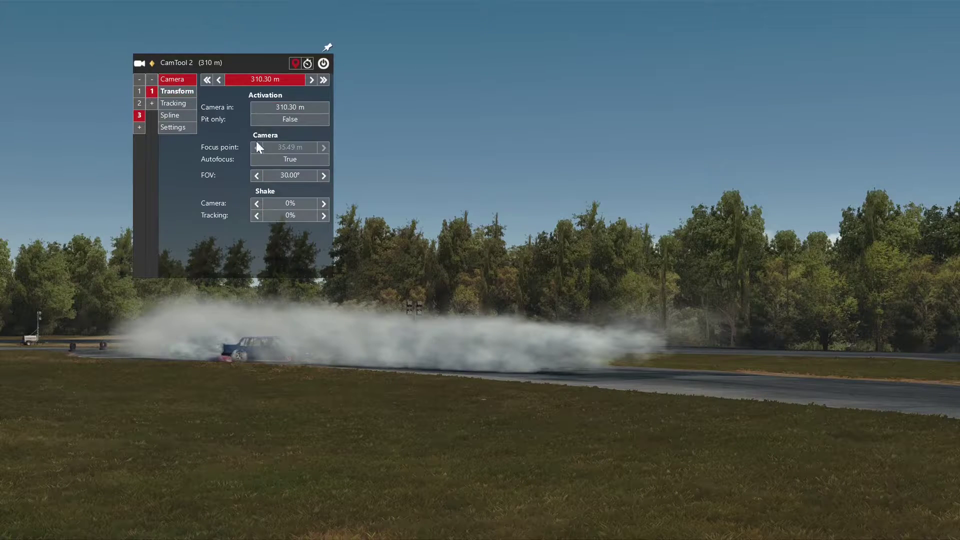
pyautogui.click(292, 175)
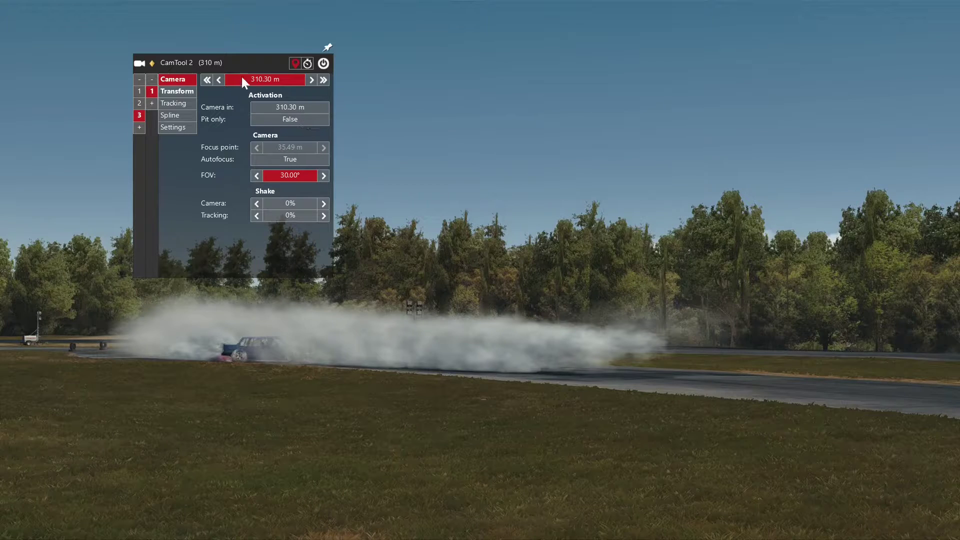